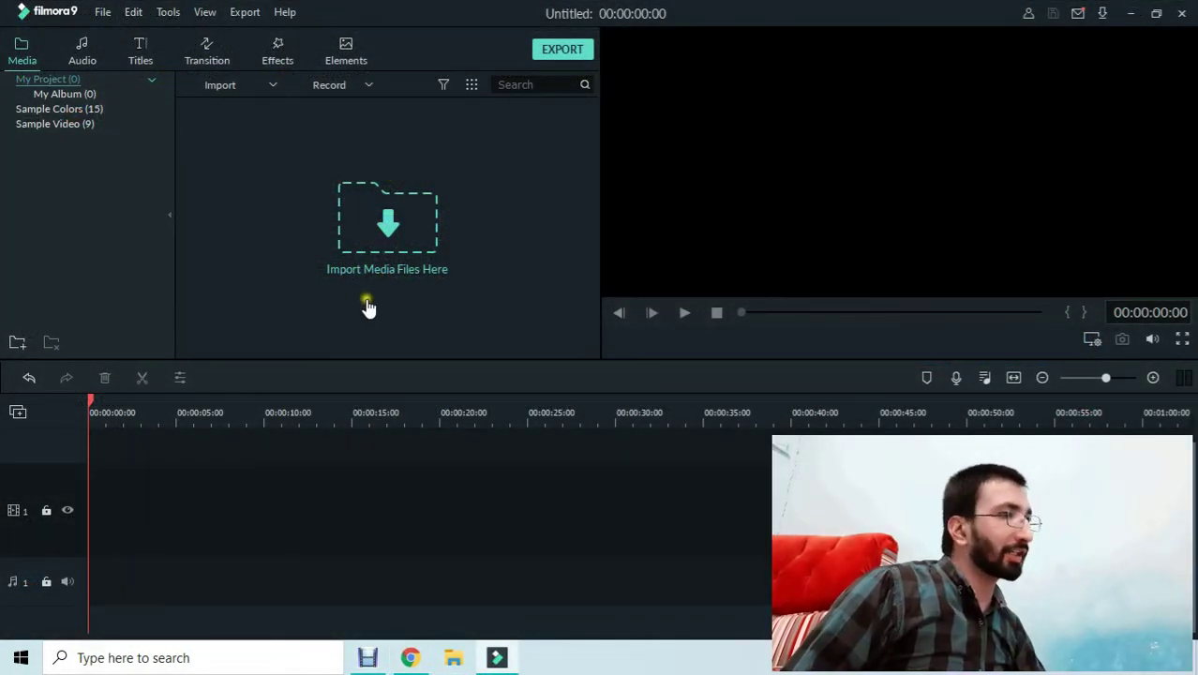
Step: Place the Black sample colour at the start of video track 1
{"action": "left_click", "coordinate": [62, 110]}
{"action": "left_click", "coordinate": [282, 161]}
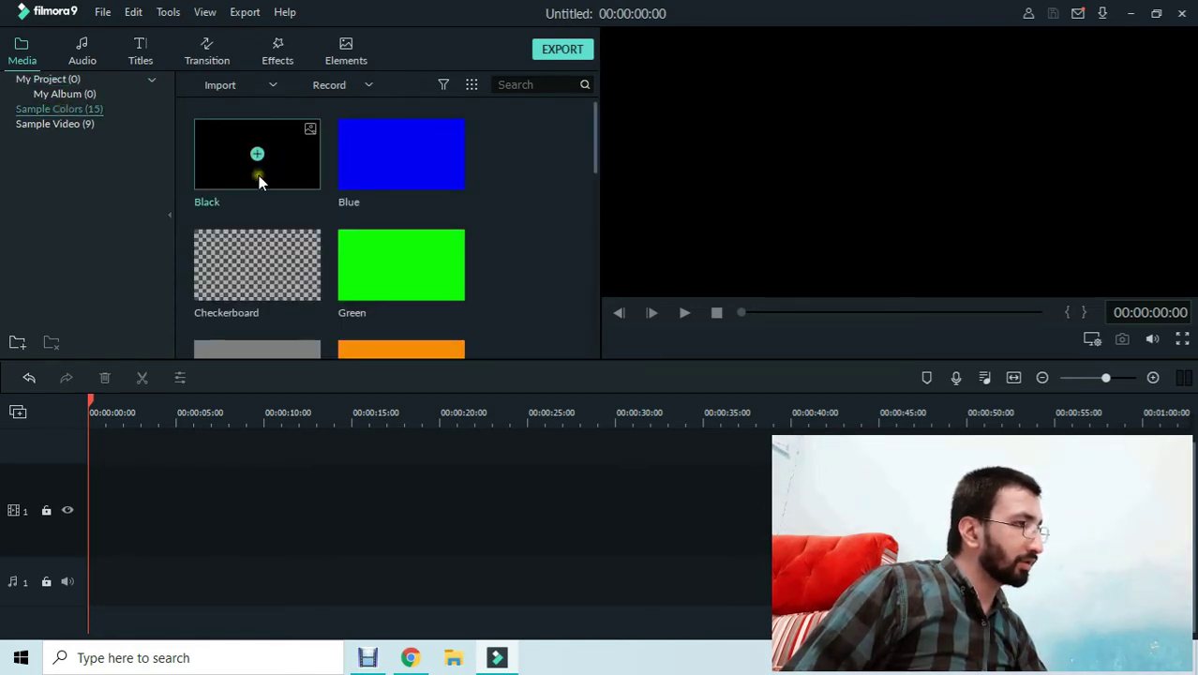
{"action": "left_click_drag", "start_coordinate": [258, 174], "coordinate": [83, 525]}
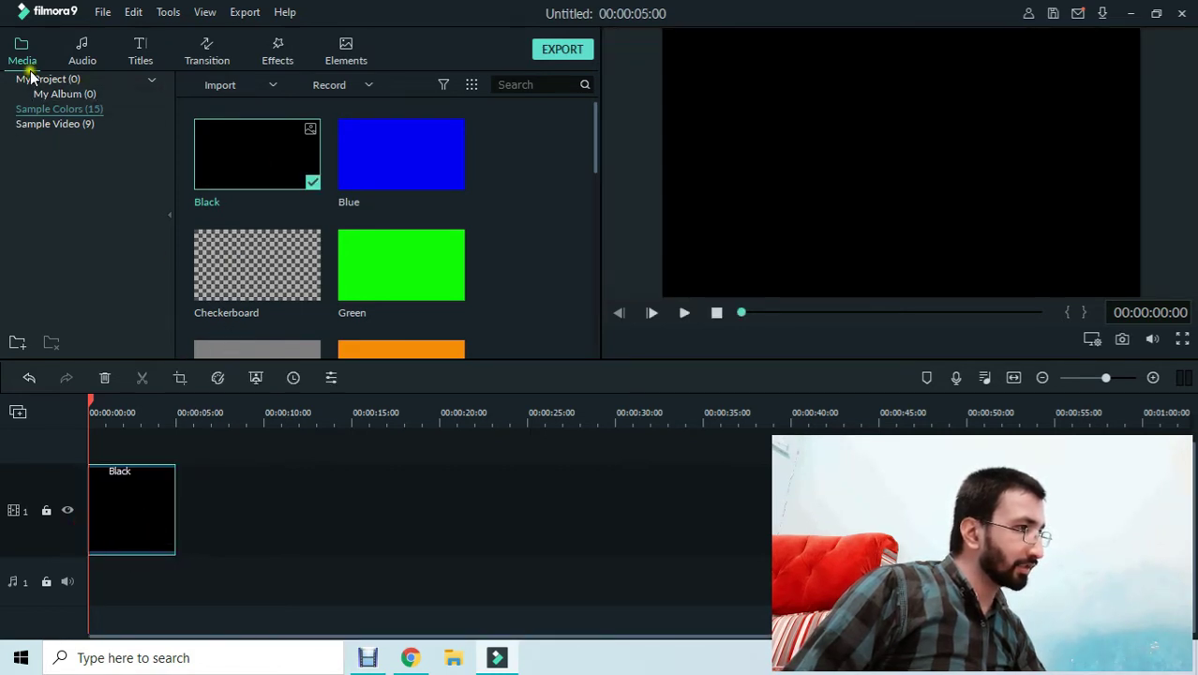
Step: Add the Title 32 preset at the start of video track 2, above the Black clip
{"action": "left_click", "coordinate": [141, 53]}
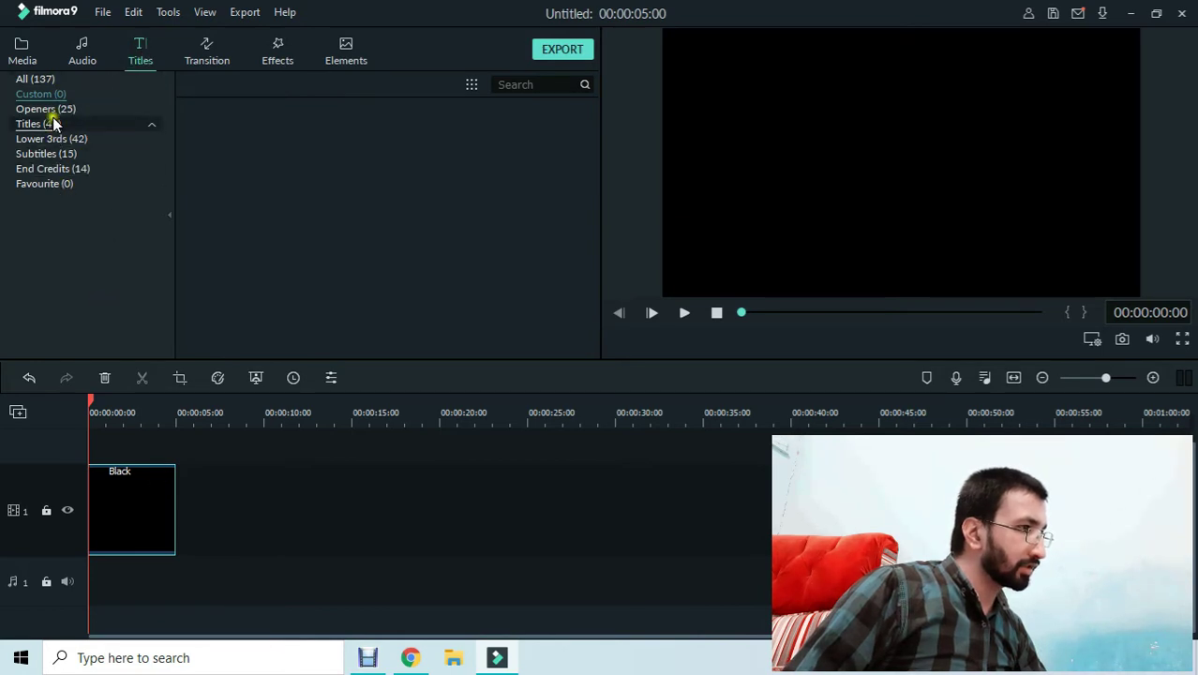
{"action": "left_click", "coordinate": [43, 79]}
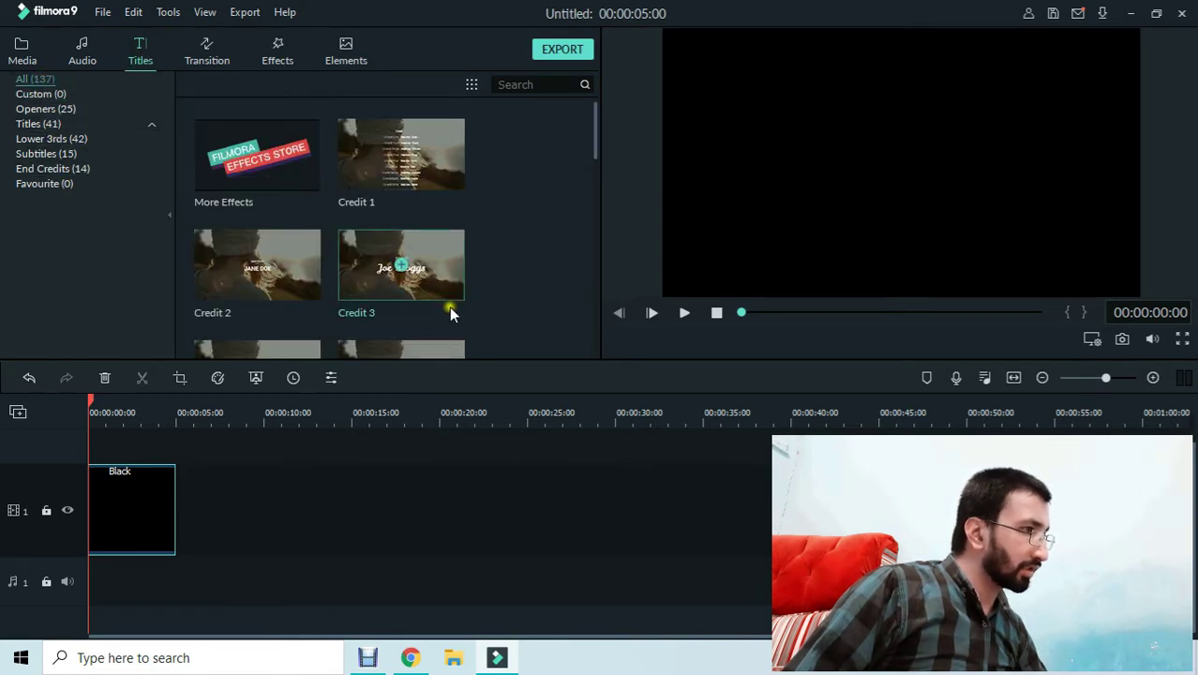
{"action": "scroll", "coordinate": [498, 280], "scroll_direction": "down", "scroll_amount": 5}
{"action": "scroll", "coordinate": [497, 281], "scroll_direction": "up", "scroll_amount": 2}
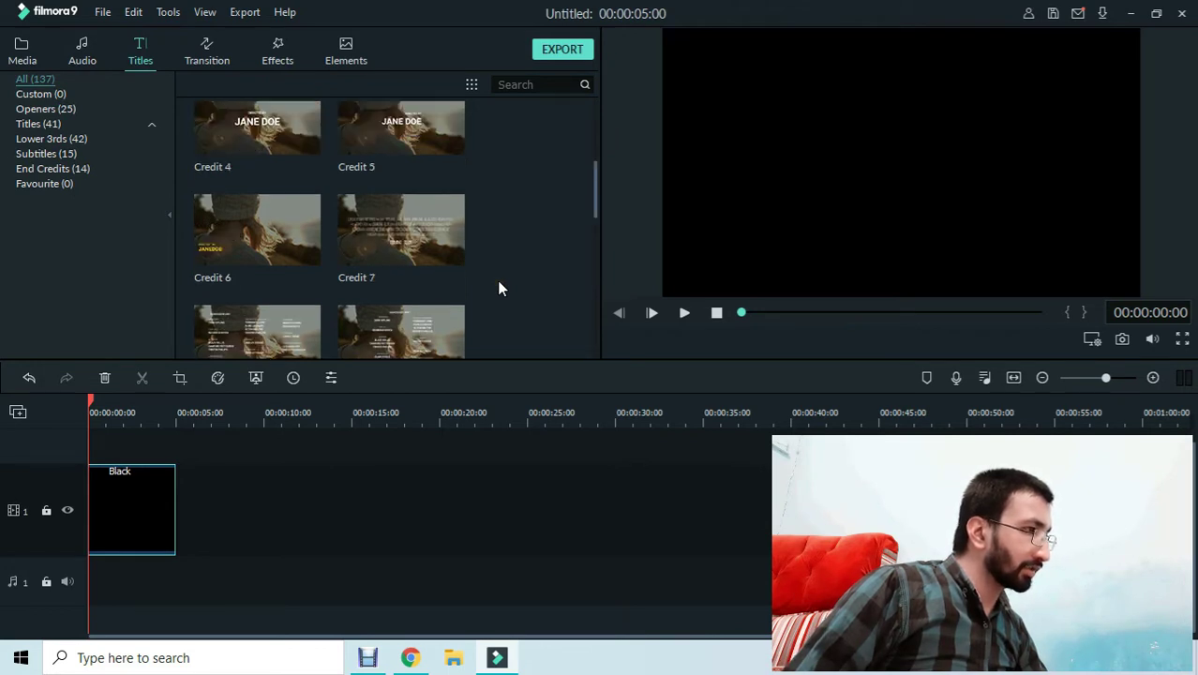
{"action": "scroll", "coordinate": [499, 282], "scroll_direction": "up", "scroll_amount": 2}
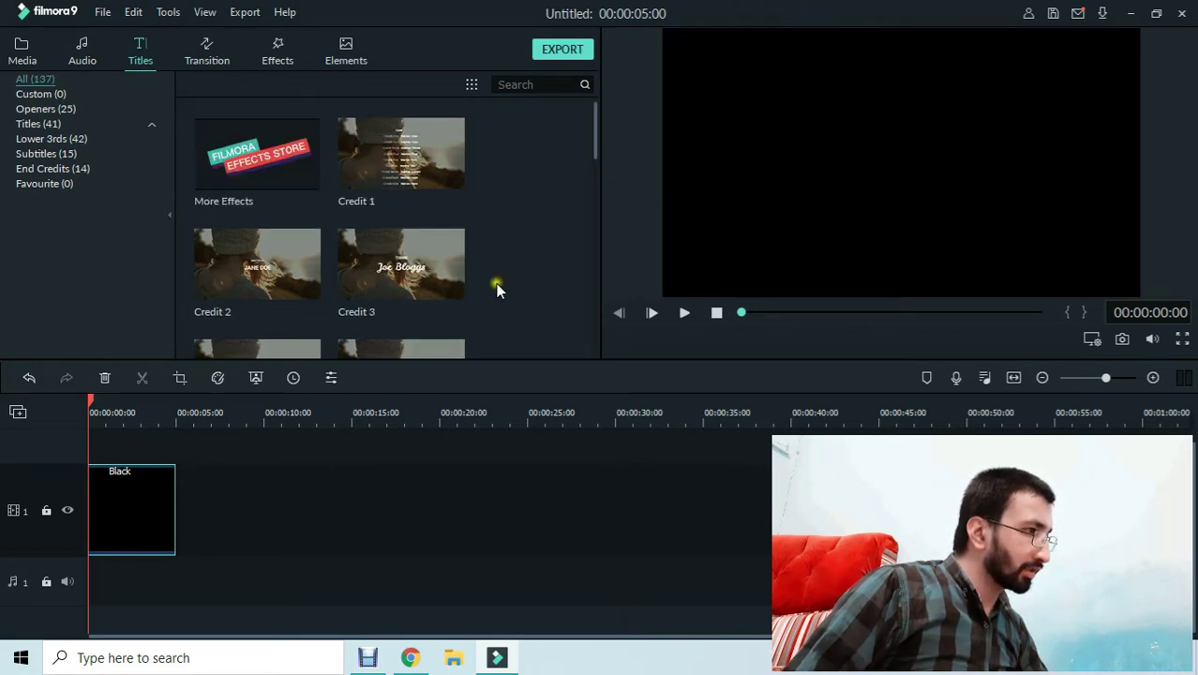
{"action": "scroll", "coordinate": [490, 288], "scroll_direction": "down", "scroll_amount": 10}
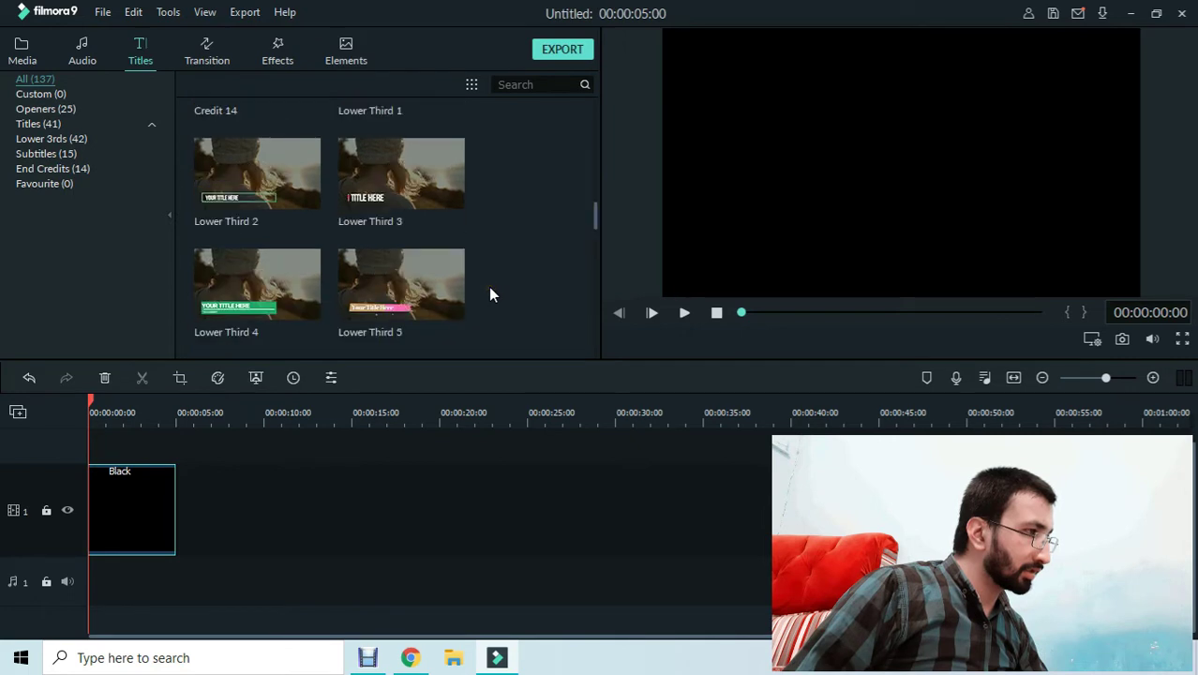
{"action": "left_click", "coordinate": [17, 124]}
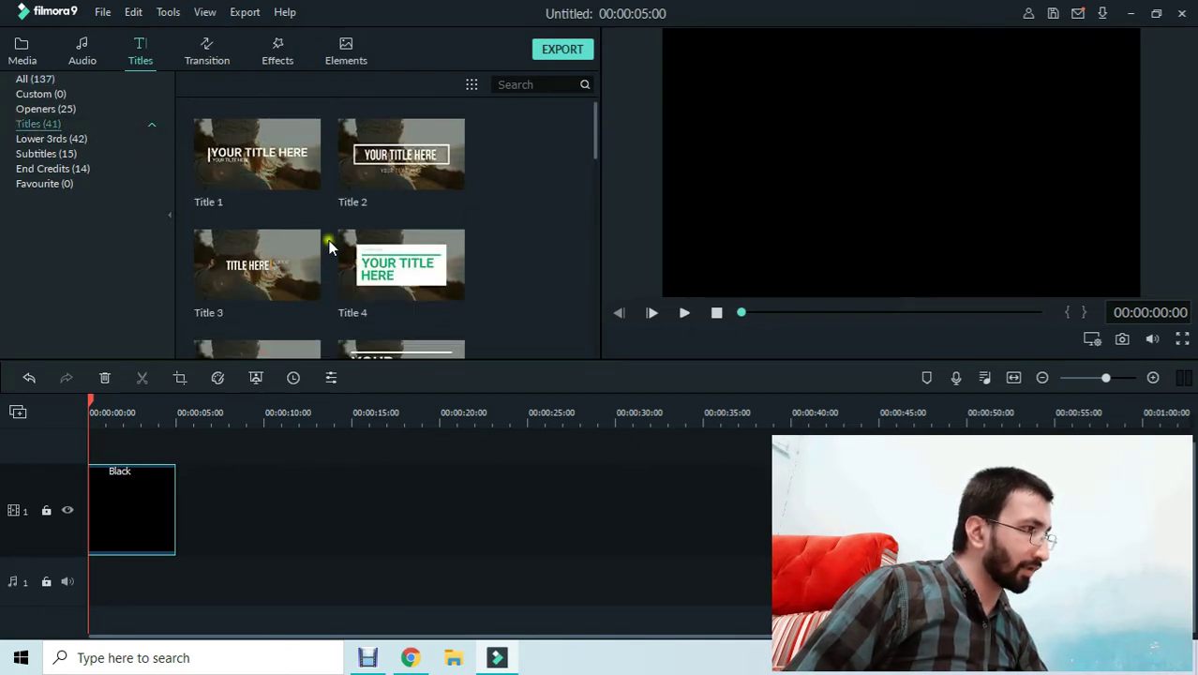
{"action": "mouse_move", "coordinate": [395, 185]}
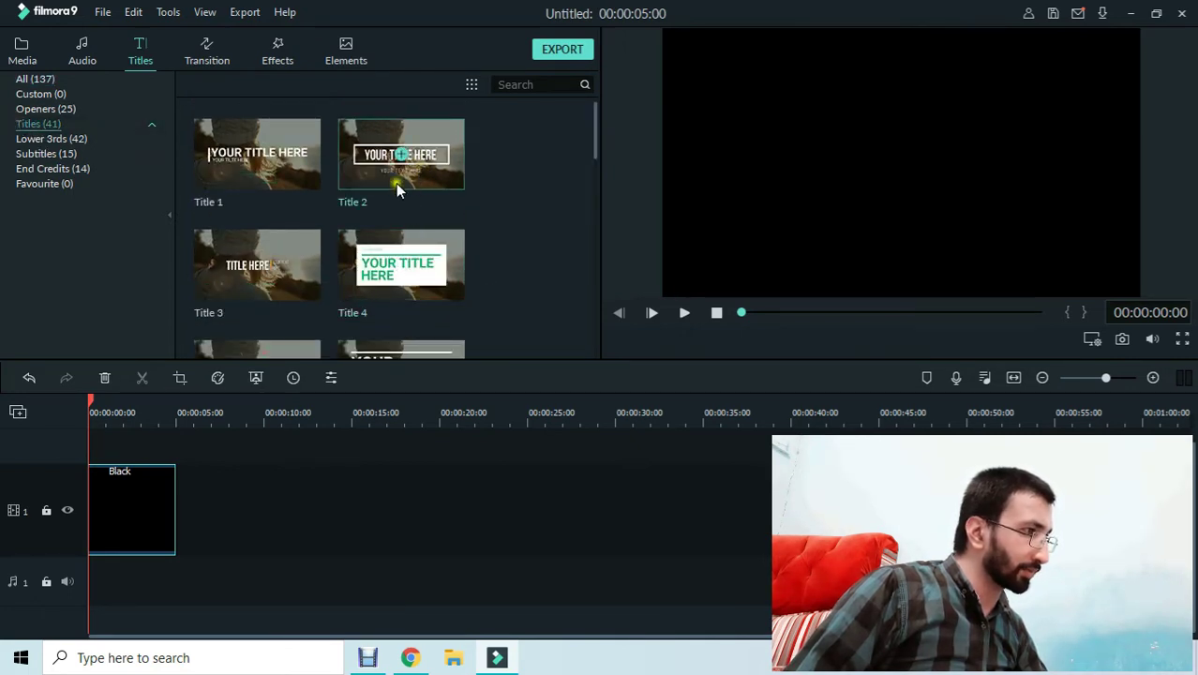
{"action": "scroll", "coordinate": [274, 286], "scroll_direction": "down", "scroll_amount": 10}
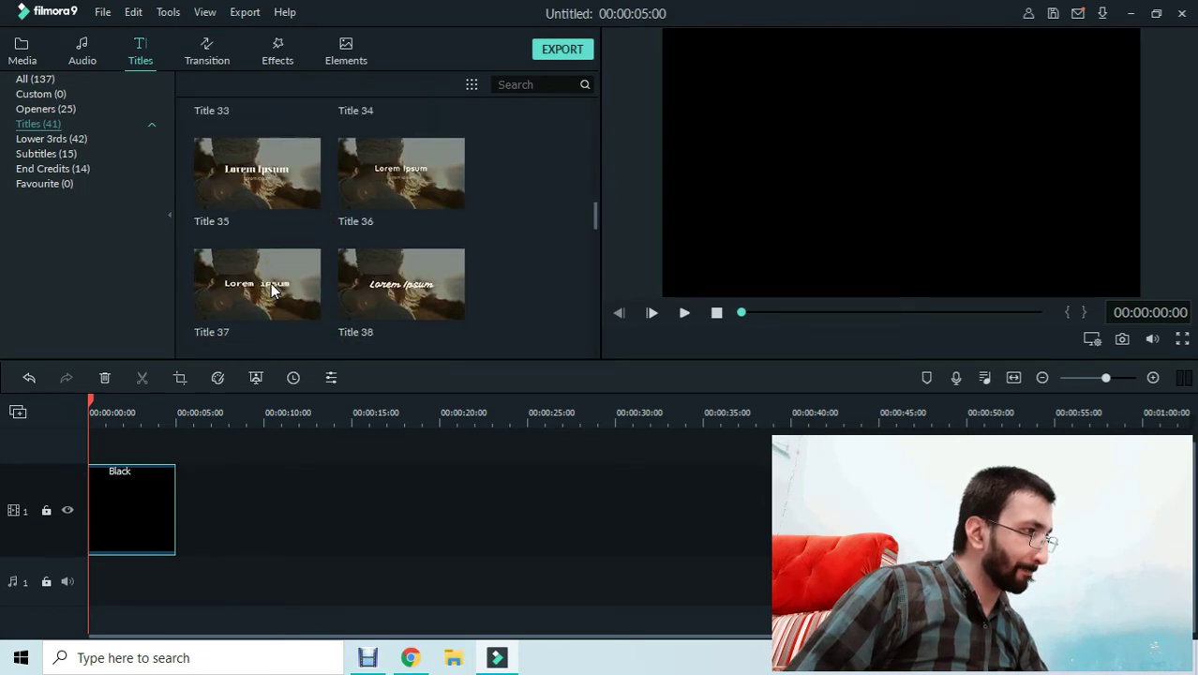
{"action": "scroll", "coordinate": [271, 290], "scroll_direction": "up", "scroll_amount": 2}
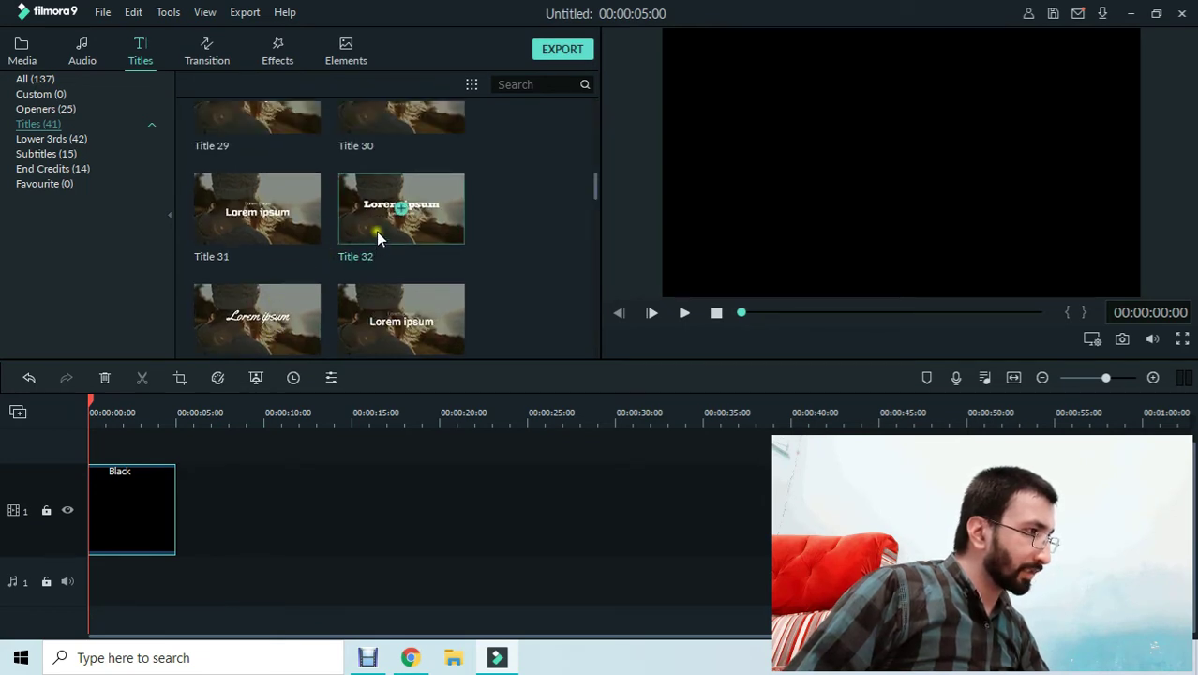
{"action": "left_click_drag", "start_coordinate": [376, 231], "coordinate": [90, 482]}
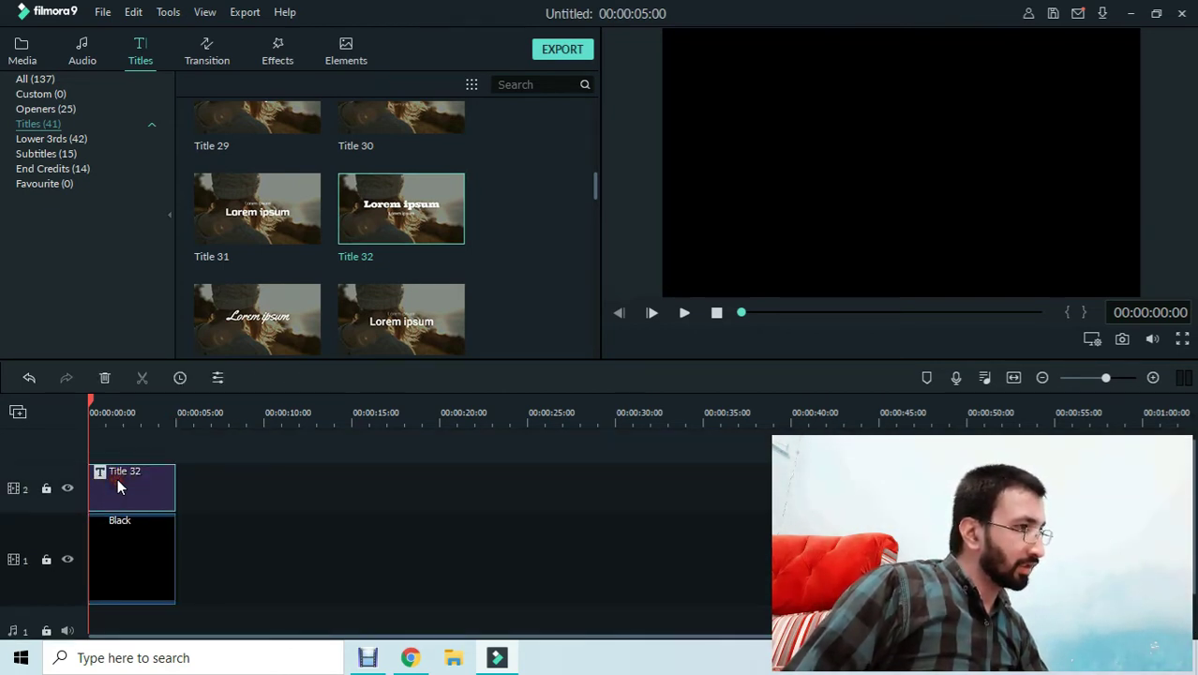
Step: Replace the placeholder text of the Title 32 clip with "Information Ocean"
{"action": "double_click", "coordinate": [117, 478]}
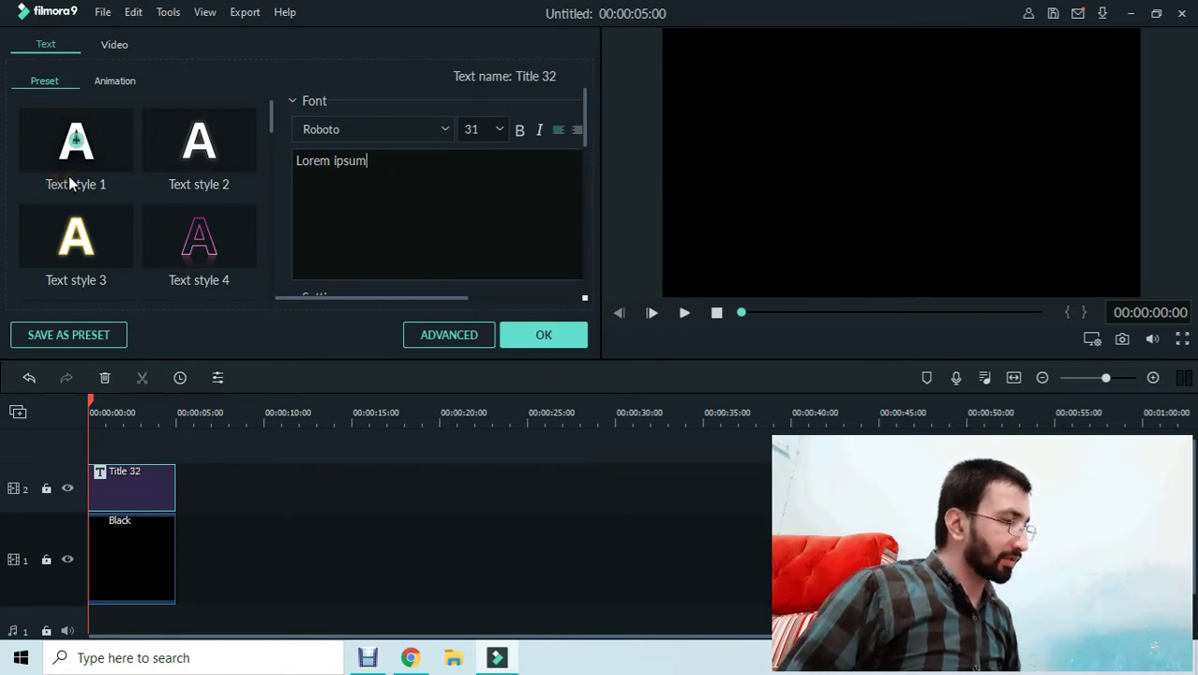
{"action": "key", "text": "ctrl+a"}
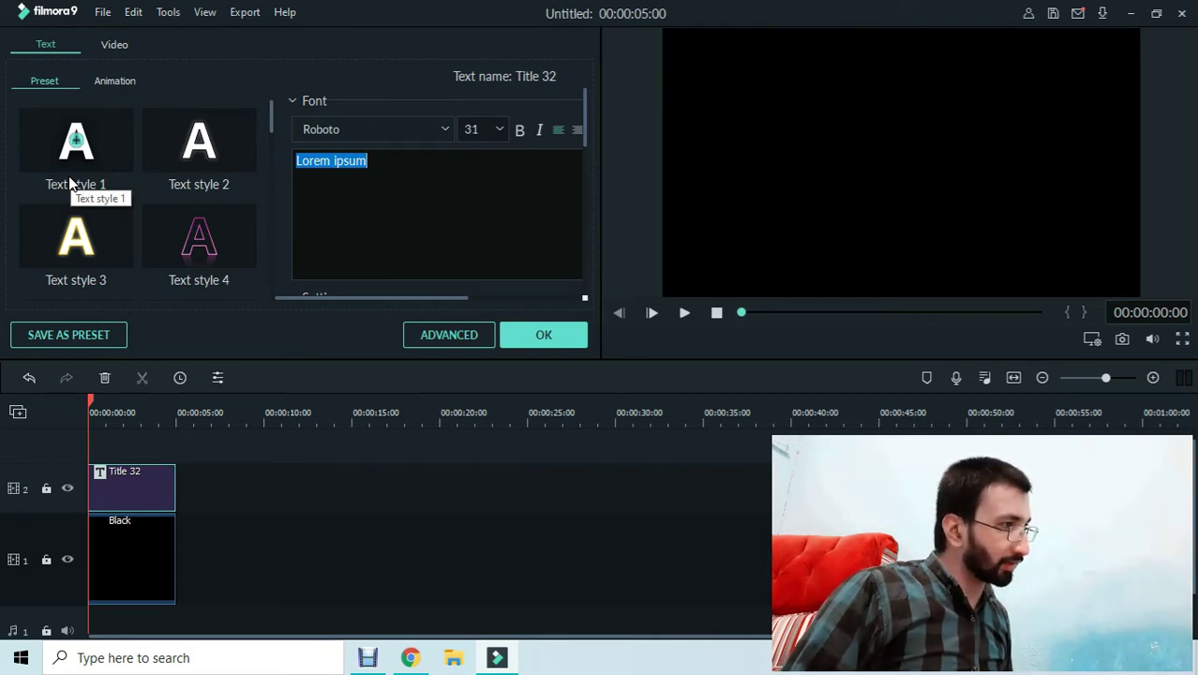
{"action": "key", "text": "BackSpace"}
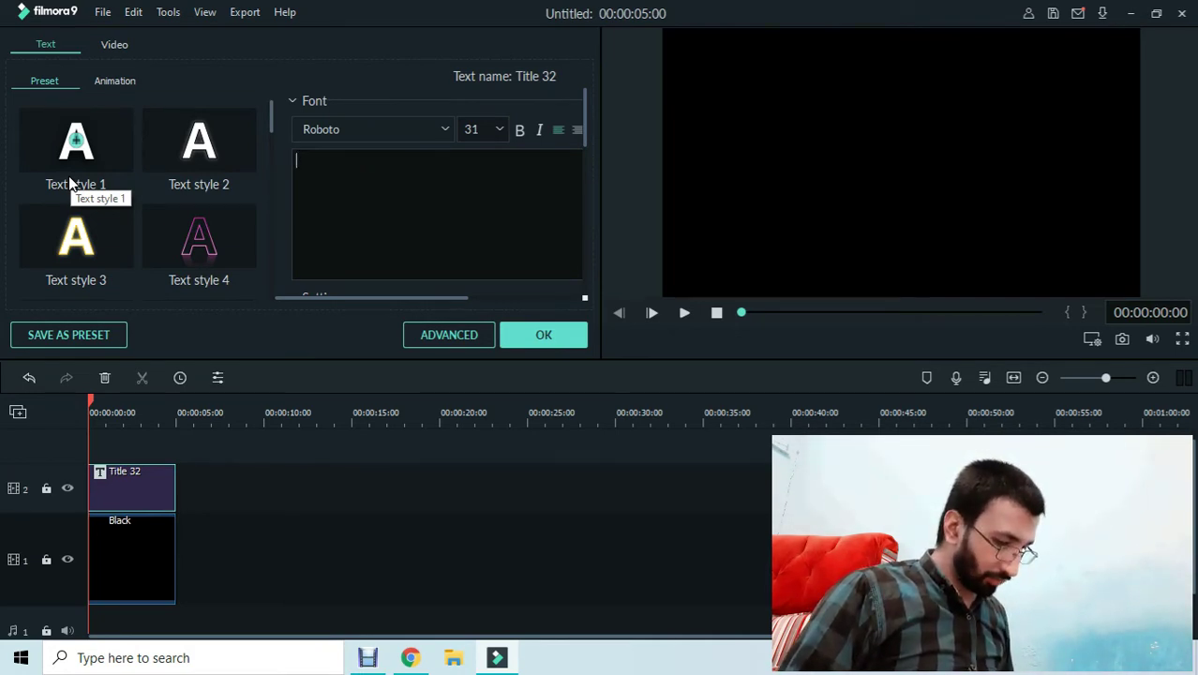
{"action": "type", "text": "Informati"}
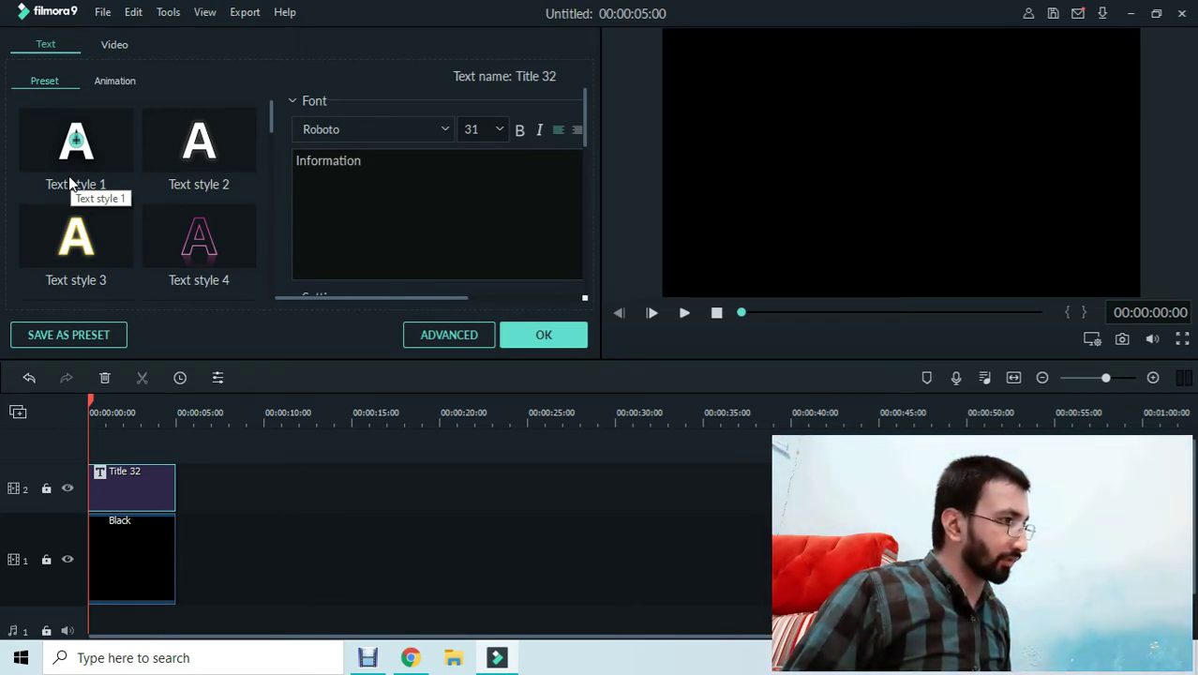
{"action": "type", "text": "on "}
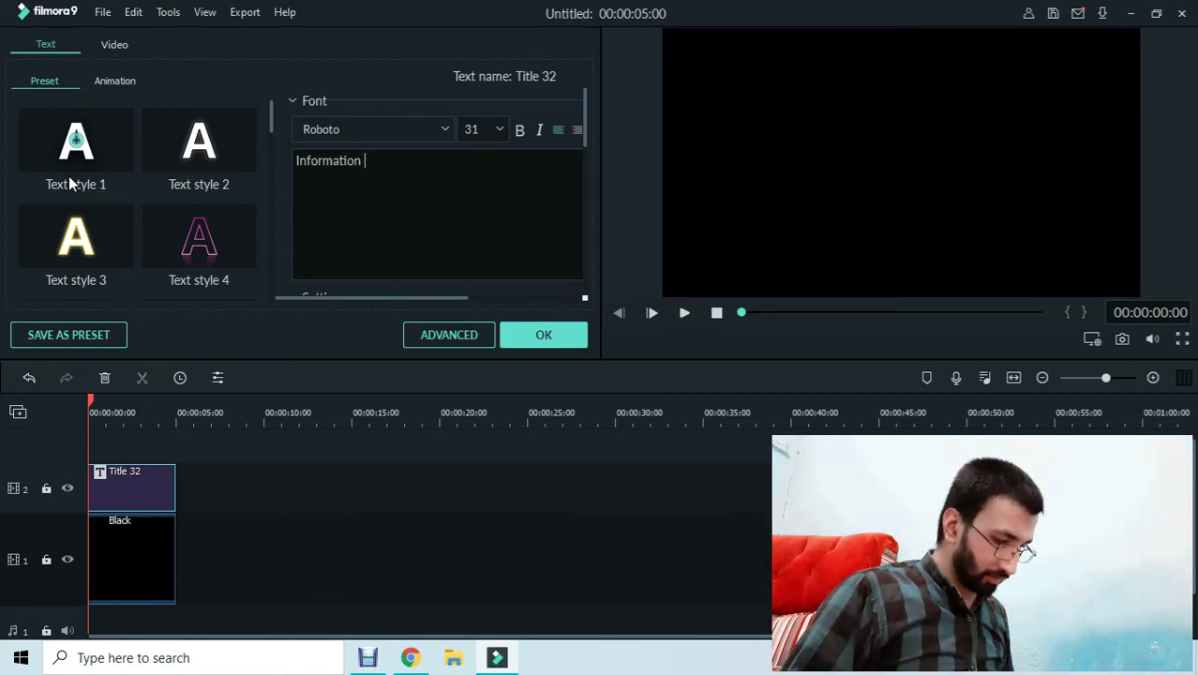
{"action": "type", "text": "Ocean"}
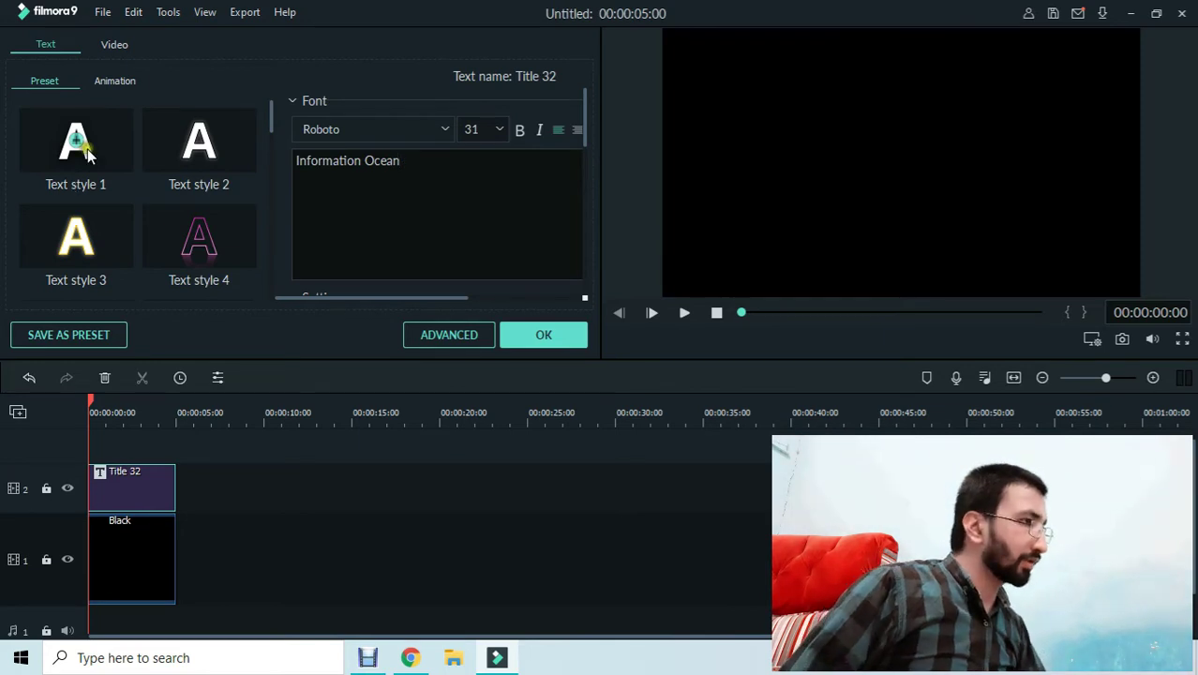
Step: Set the font of the whole title text to Impact and apply the title changes
{"action": "key", "text": "ctrl+a"}
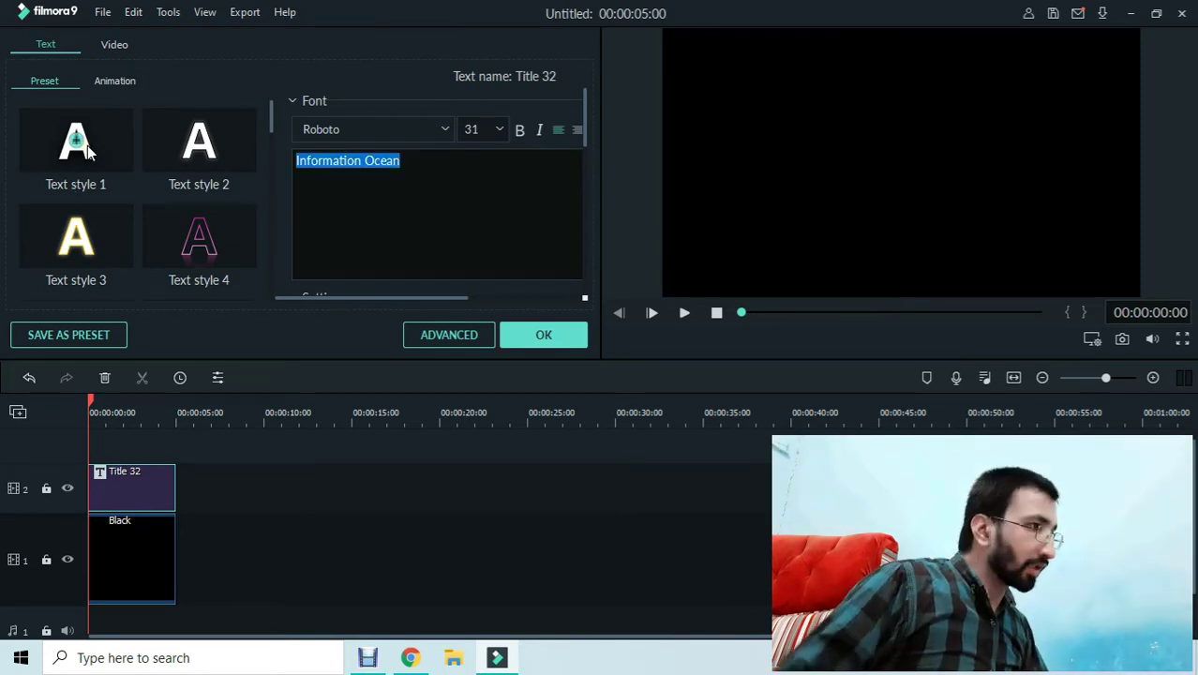
{"action": "left_click", "coordinate": [373, 132]}
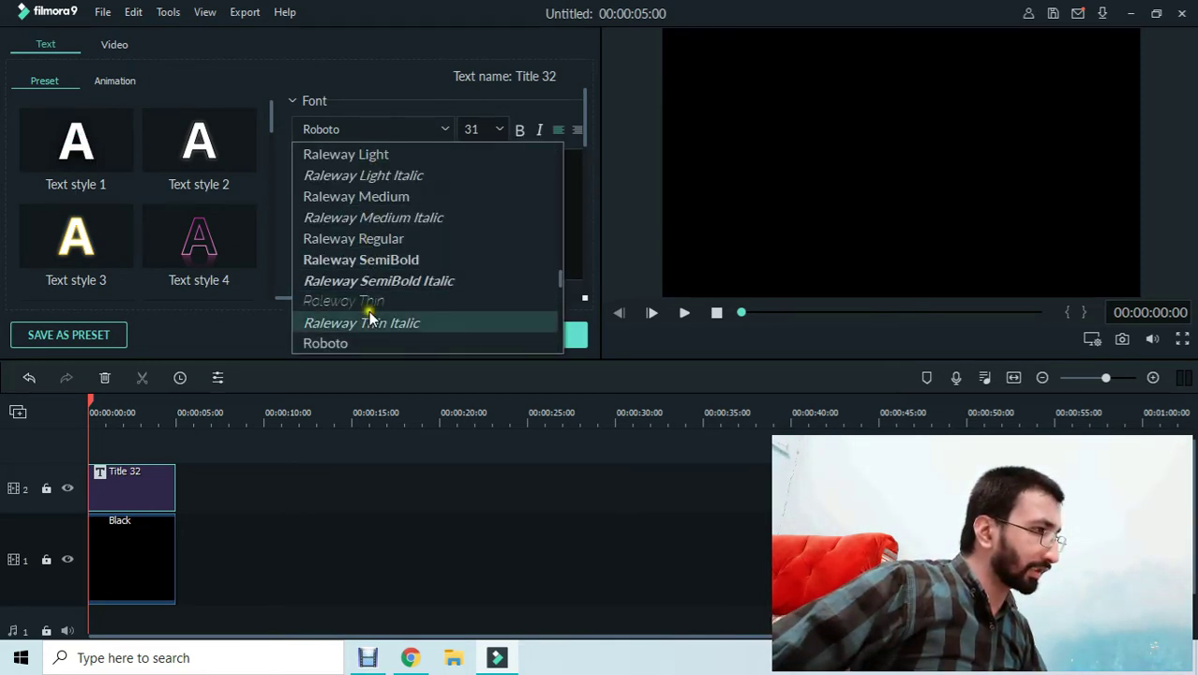
{"action": "scroll", "coordinate": [373, 310], "scroll_direction": "up", "scroll_amount": 5}
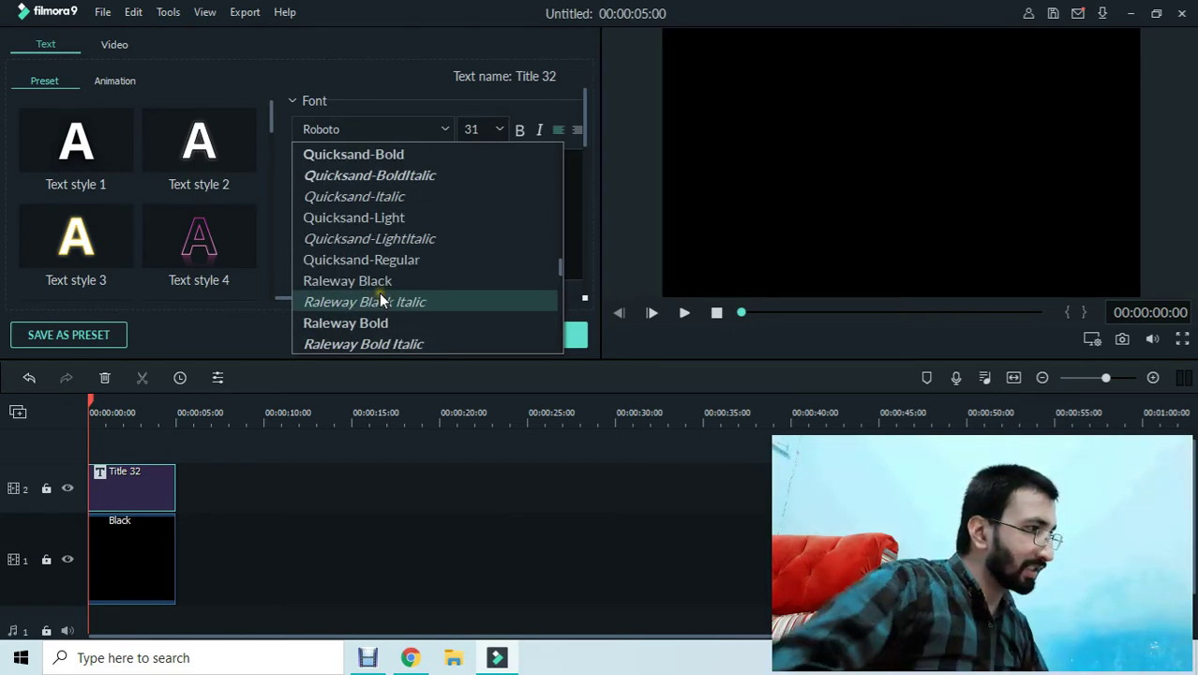
{"action": "scroll", "coordinate": [379, 293], "scroll_direction": "up", "scroll_amount": 5}
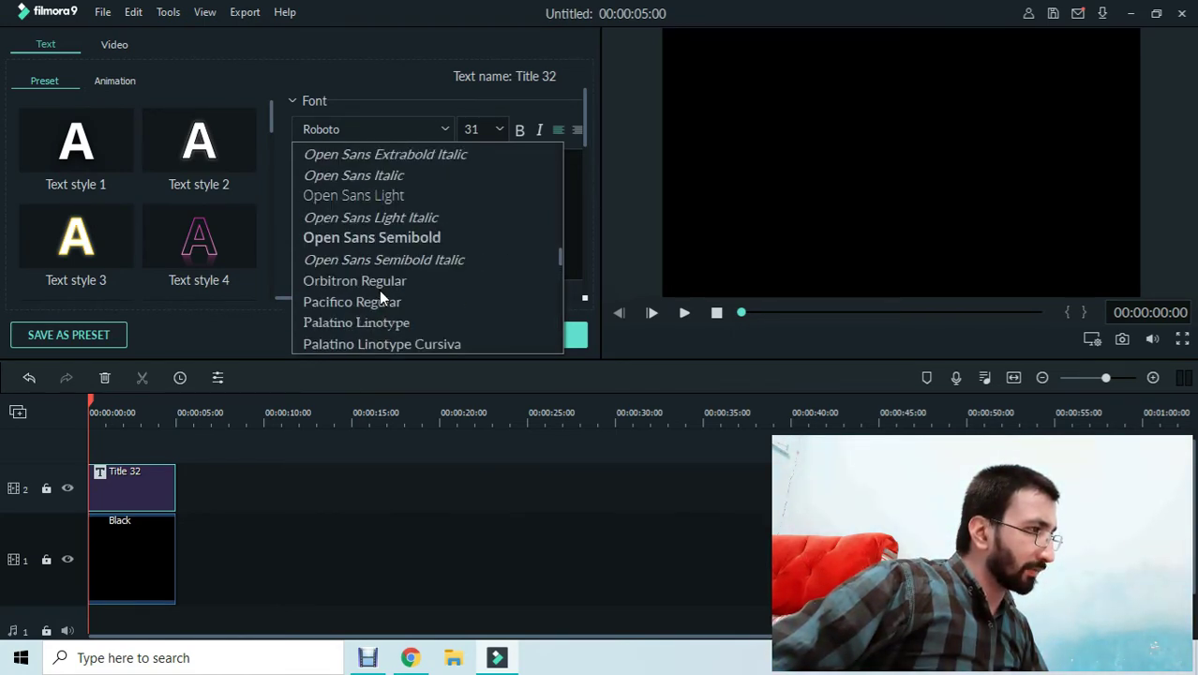
{"action": "scroll", "coordinate": [380, 295], "scroll_direction": "up", "scroll_amount": 5}
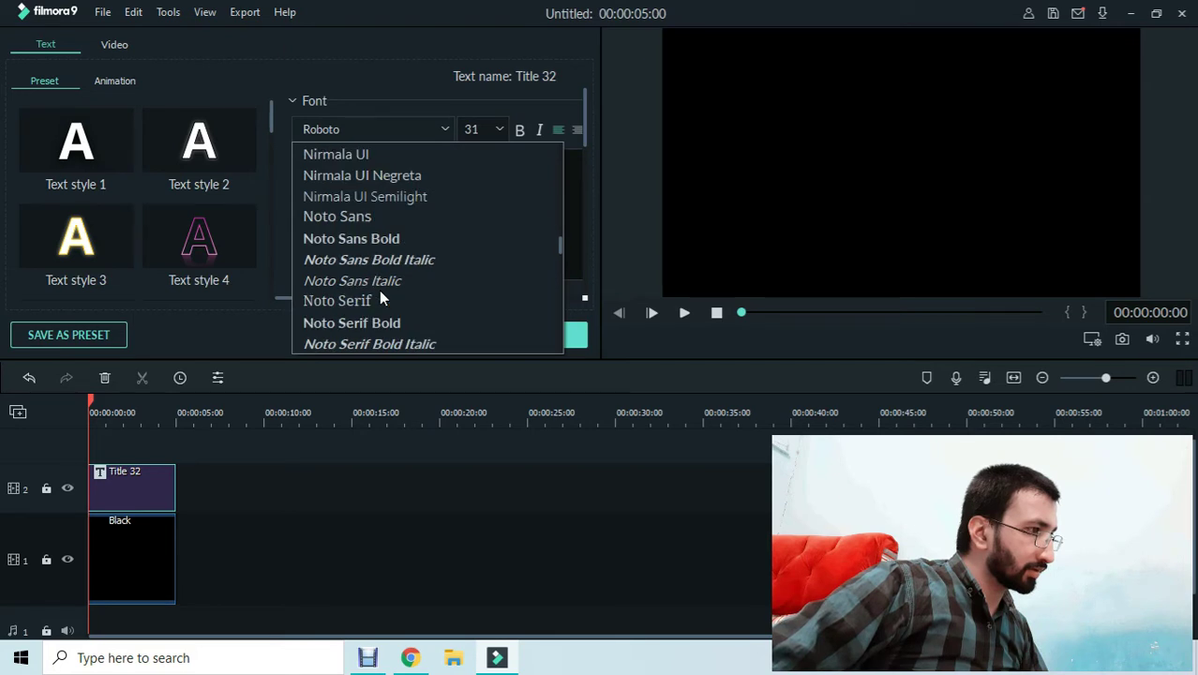
{"action": "scroll", "coordinate": [378, 289], "scroll_direction": "up", "scroll_amount": 5}
{"action": "left_click", "coordinate": [329, 321]}
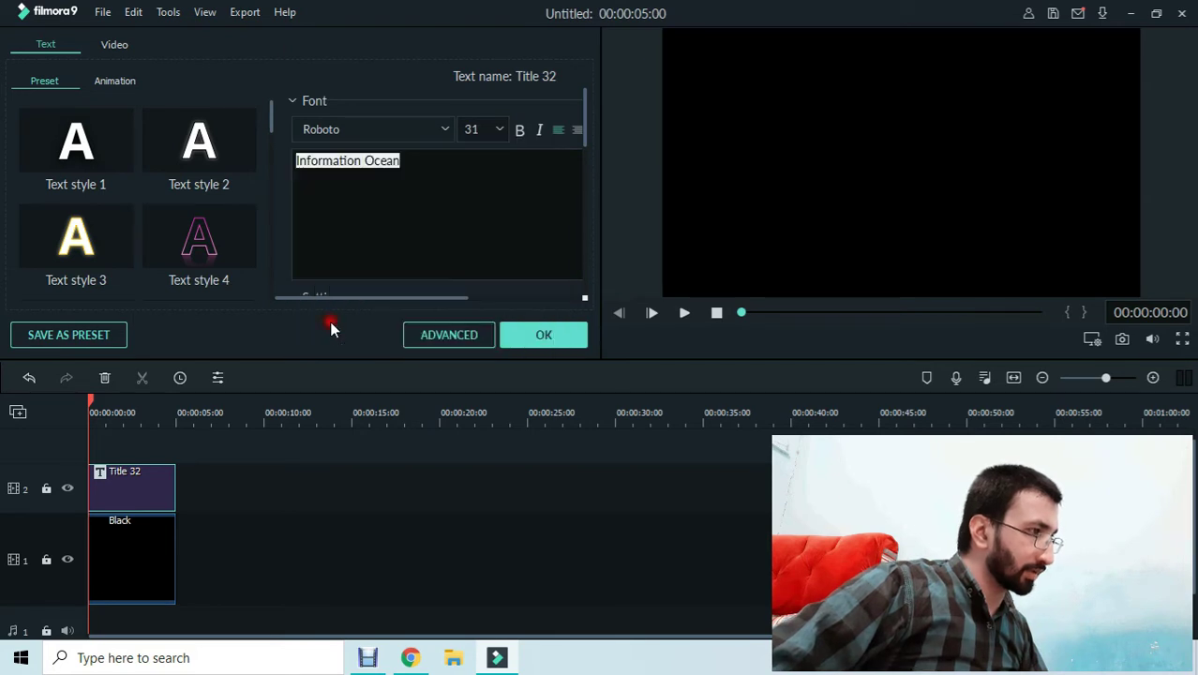
{"action": "left_click", "coordinate": [411, 164]}
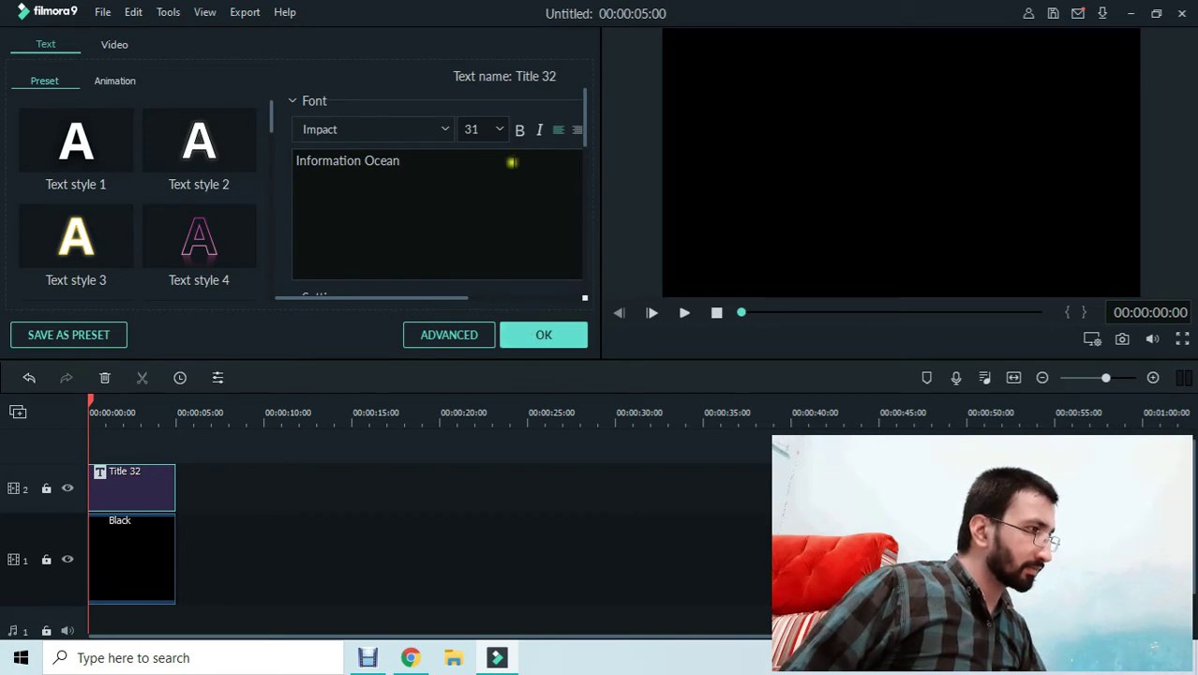
{"action": "left_click", "coordinate": [550, 339]}
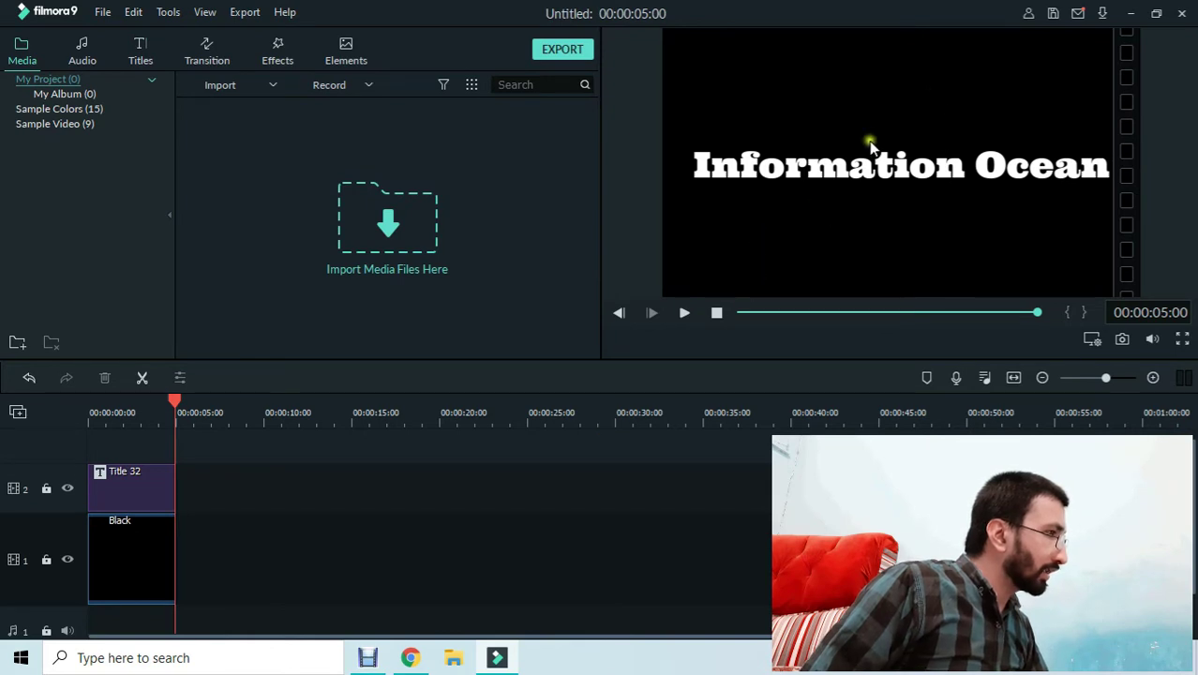
Step: Capture a snapshot of the "Information Ocean" title frame at 00:00:05:00 into the project media
{"action": "left_click", "coordinate": [1123, 345]}
{"action": "left_click", "coordinate": [395, 265]}
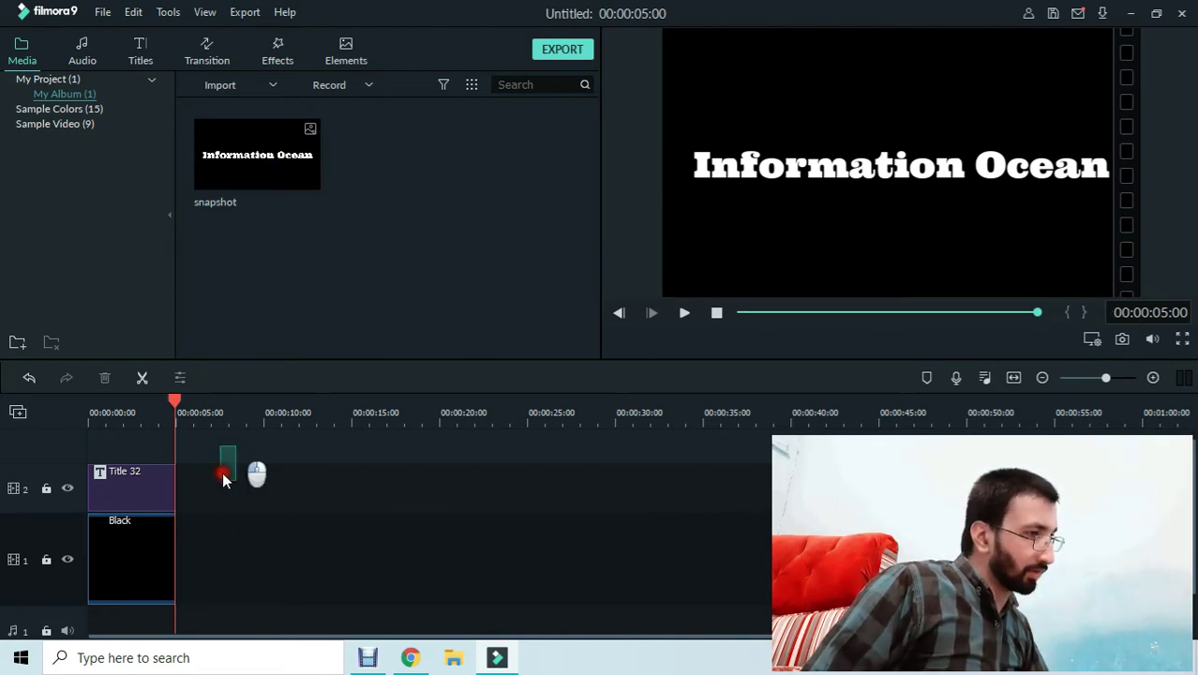
Step: Replace the title and Black clips on the timeline with the snapshot image at the start of video track 1
{"action": "left_click_drag", "start_coordinate": [222, 472], "coordinate": [152, 594]}
{"action": "key", "text": "Delete"}
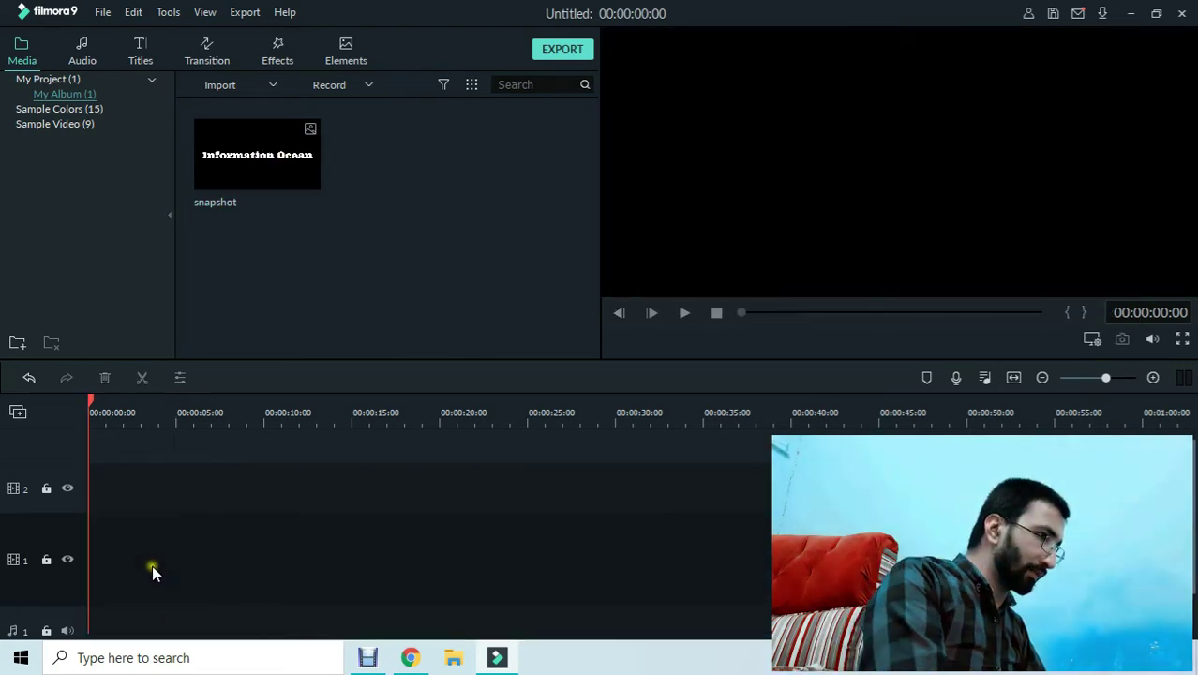
{"action": "left_click", "coordinate": [261, 185]}
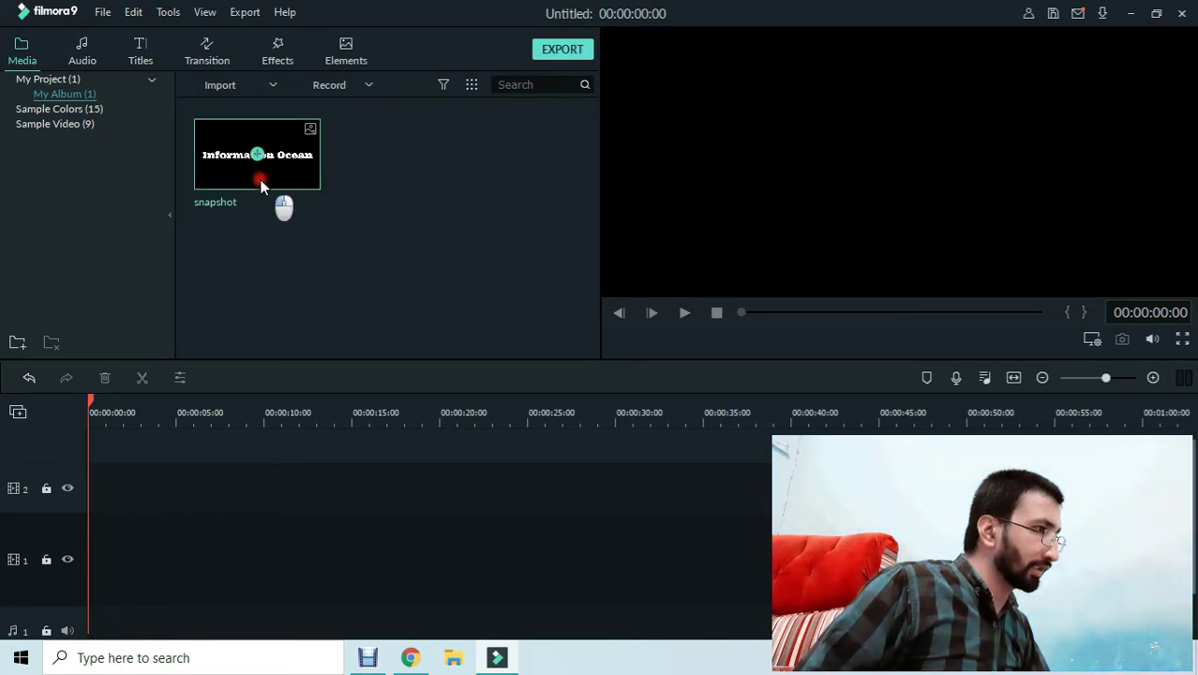
{"action": "mouse_move", "coordinate": [261, 185]}
{"action": "left_mouse_down"}
{"action": "mouse_move", "coordinate": [187, 435]}
{"action": "mouse_move", "coordinate": [82, 555]}
{"action": "mouse_move", "coordinate": [92, 562]}
{"action": "left_mouse_up"}
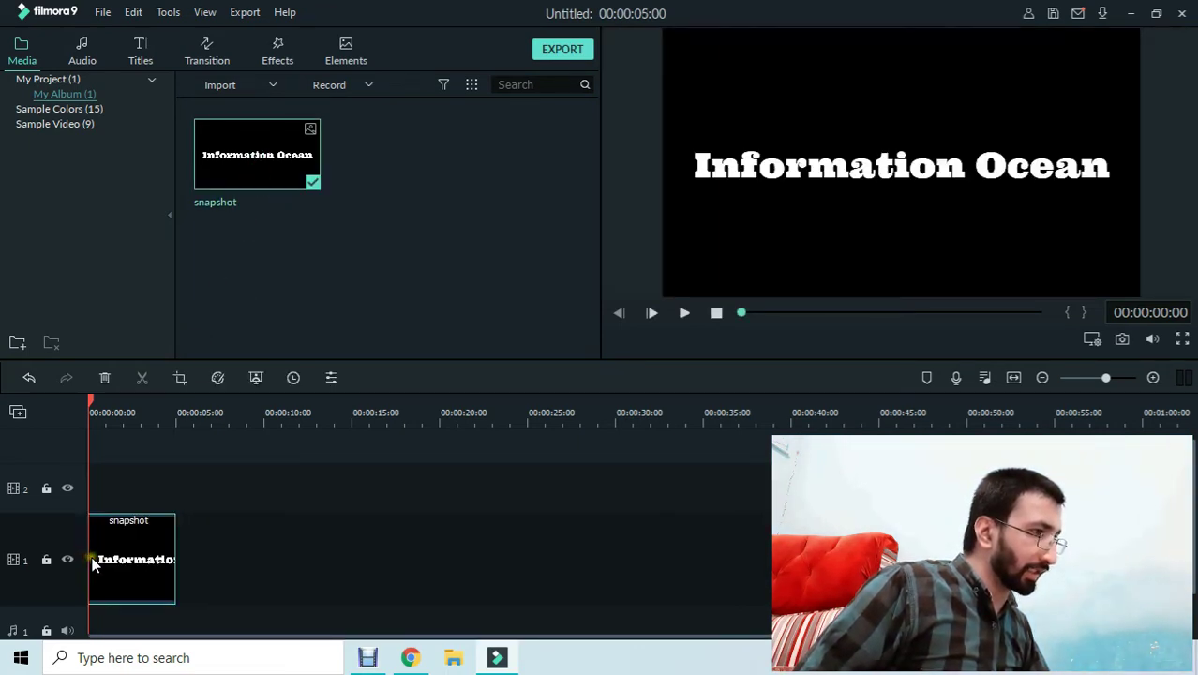
Step: Open Crop and Zoom for the snapshot clip and shrink the Pan & Zoom End frame to about 314 x 177 over the title's middle letters
{"action": "right_click", "coordinate": [169, 583]}
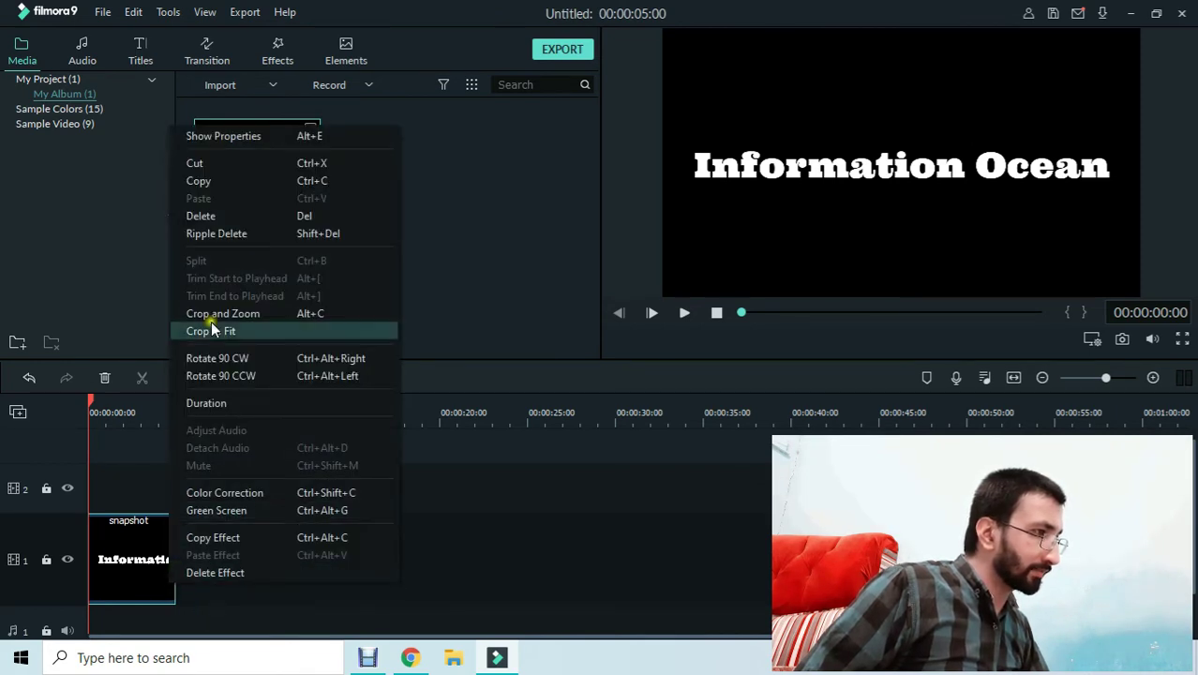
{"action": "left_click", "coordinate": [235, 287]}
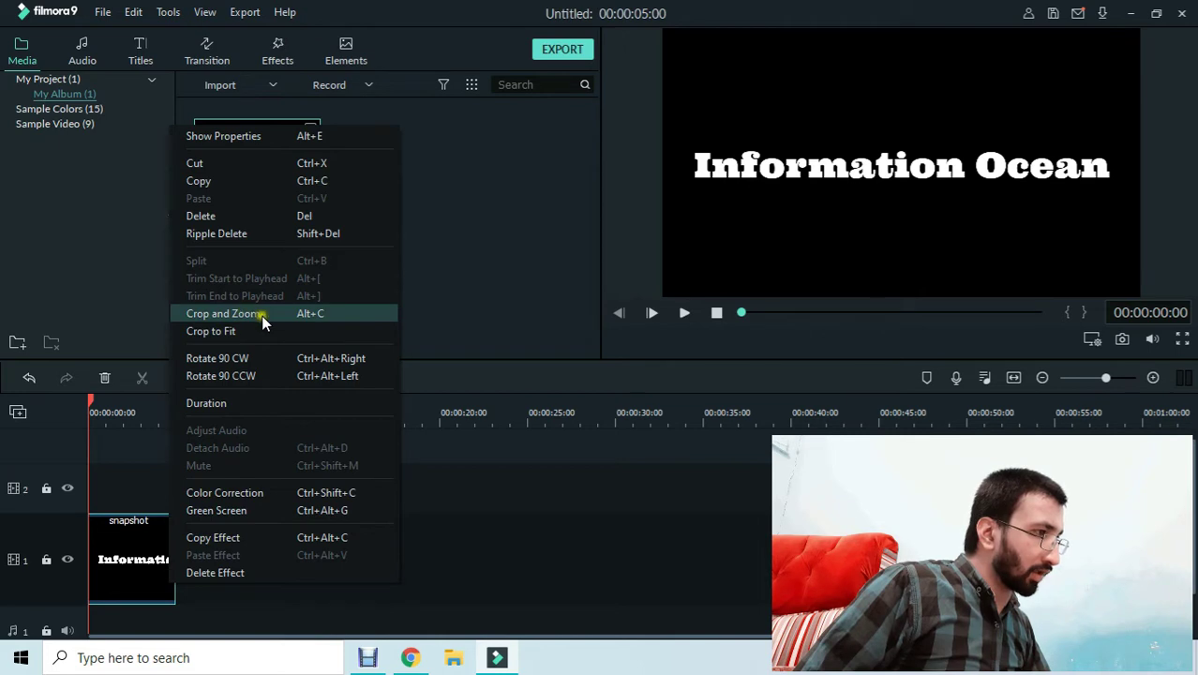
{"action": "left_click", "coordinate": [262, 315]}
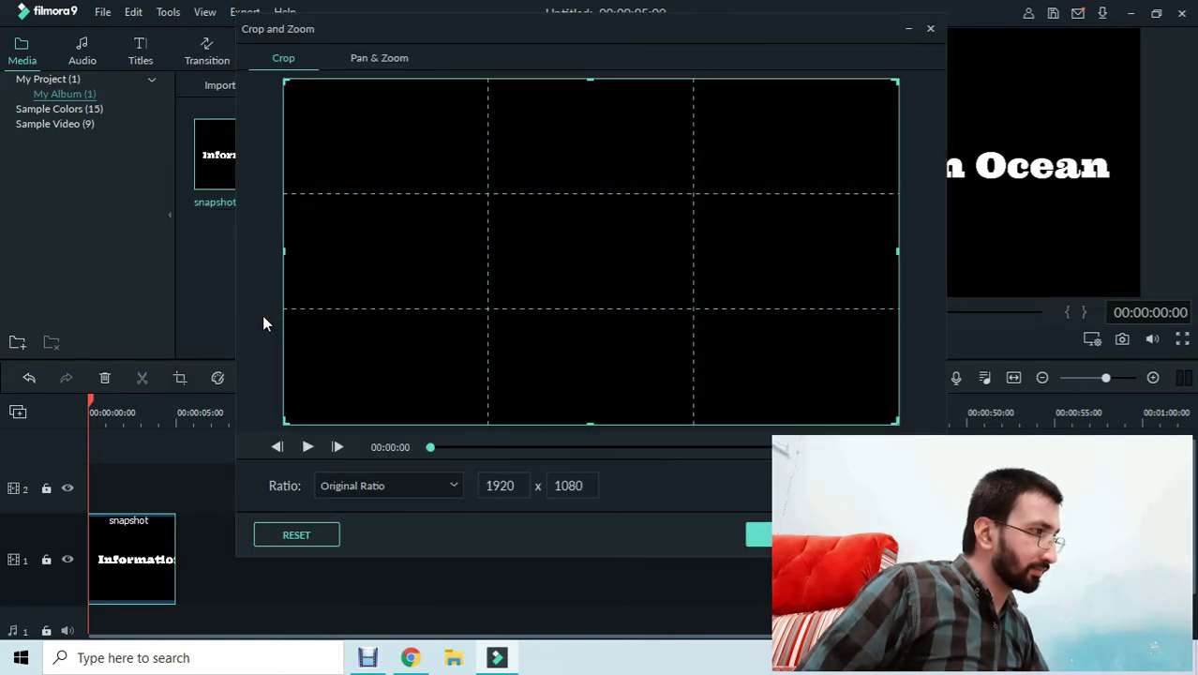
{"action": "left_click", "coordinate": [377, 58]}
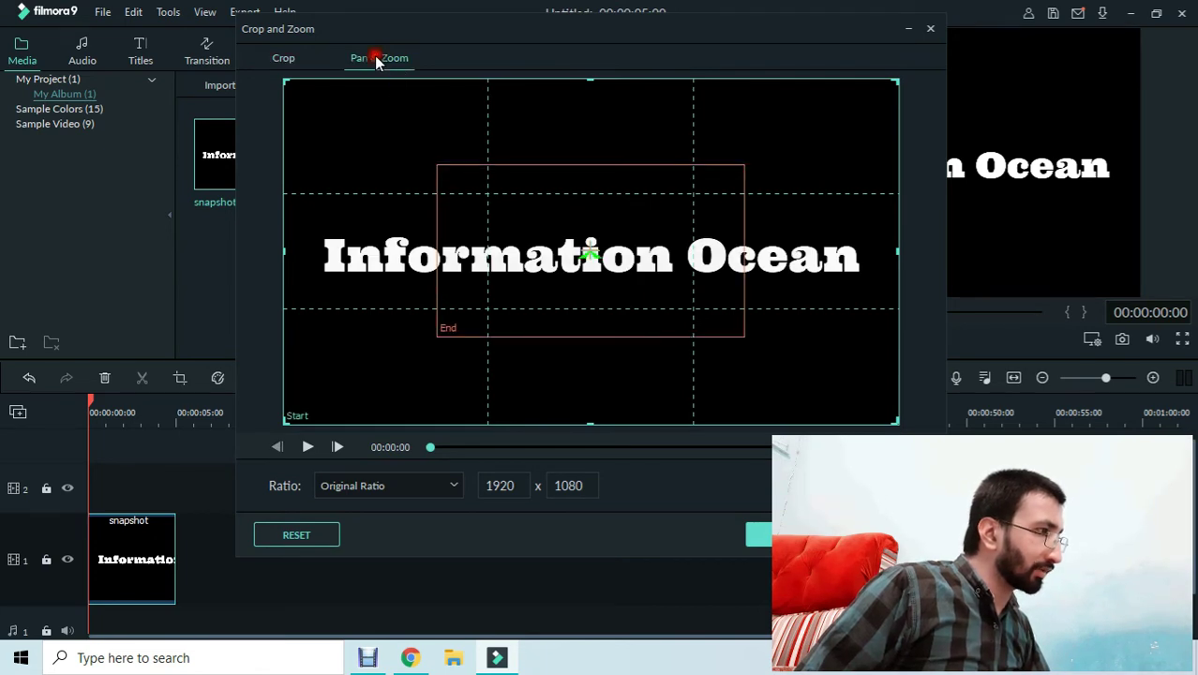
{"action": "left_click", "coordinate": [471, 286]}
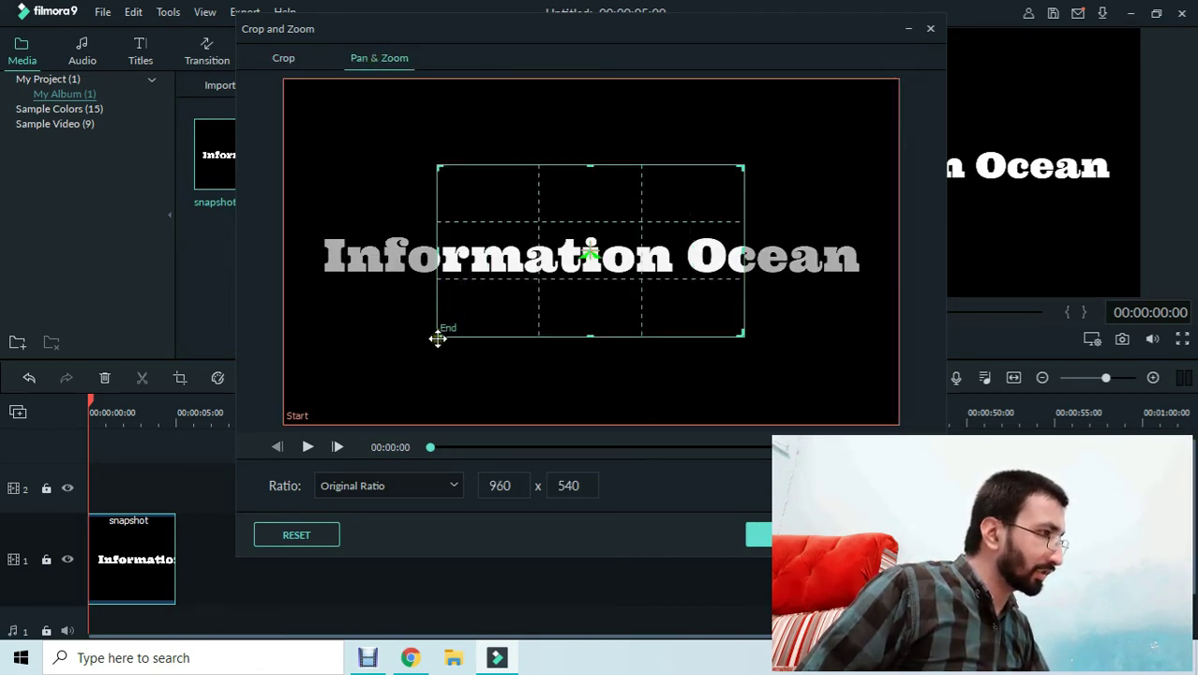
{"action": "left_click_drag", "start_coordinate": [436, 336], "coordinate": [647, 225]}
{"action": "left_click_drag", "start_coordinate": [716, 169], "coordinate": [601, 250]}
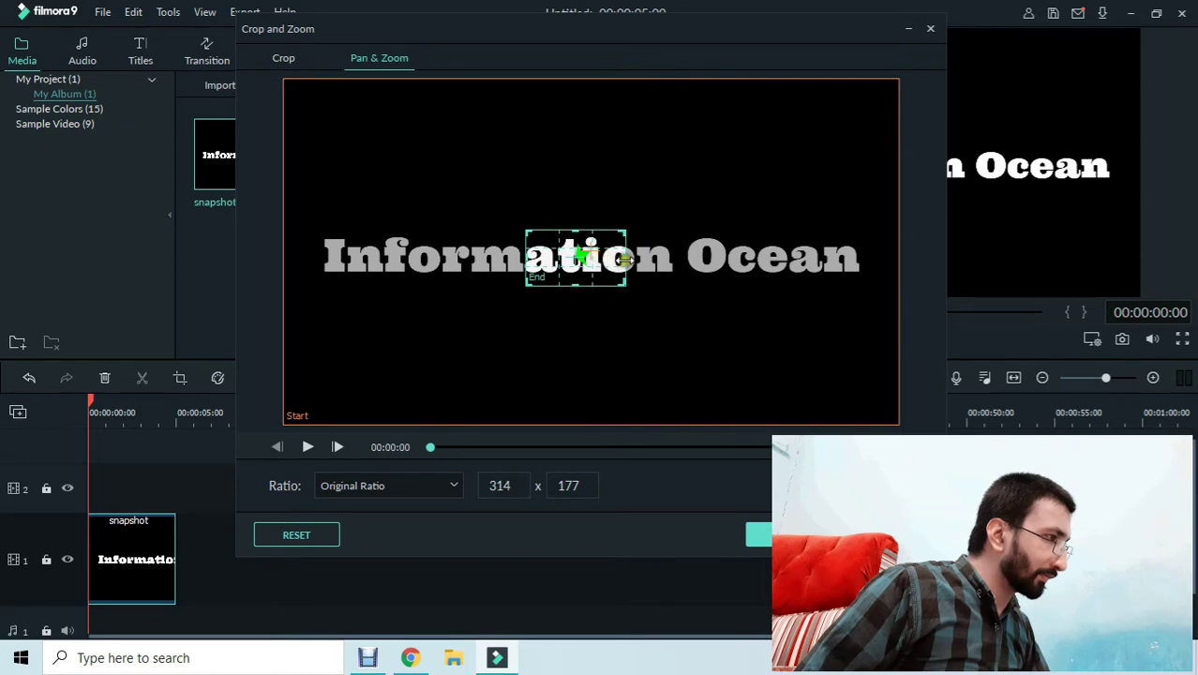
Step: Shrink the End frame to about 139 x 78, centre it on the "t" of "Information", and apply the Pan & Zoom
{"action": "left_click", "coordinate": [610, 257]}
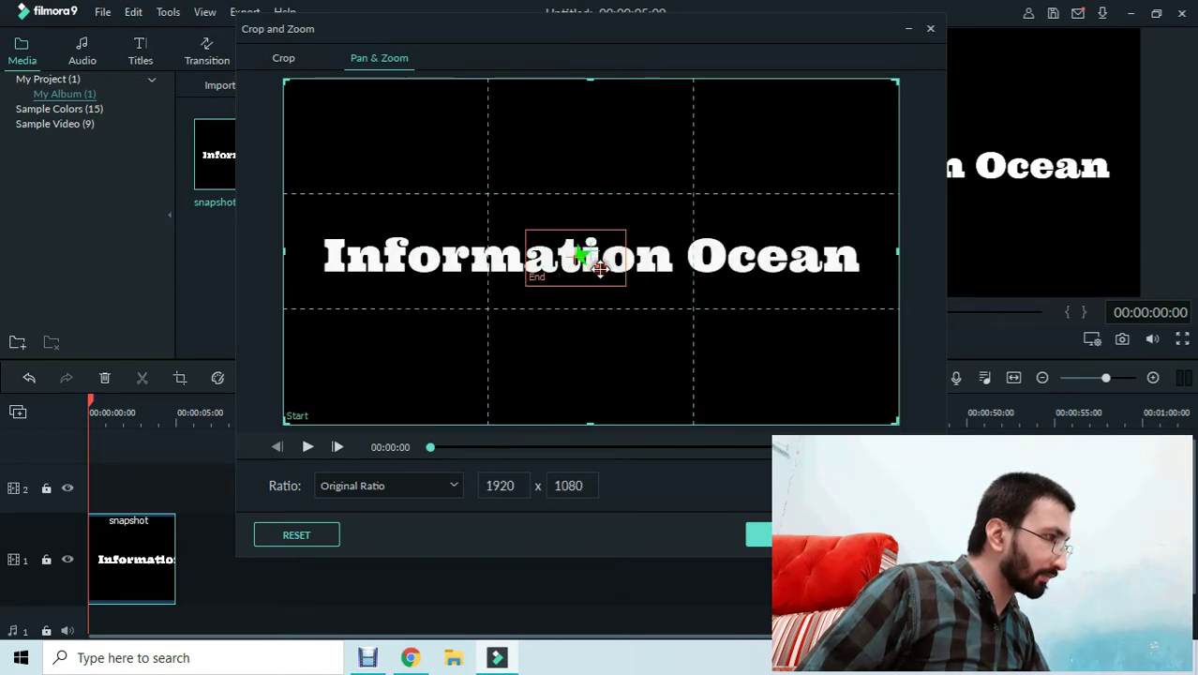
{"action": "left_click", "coordinate": [588, 274]}
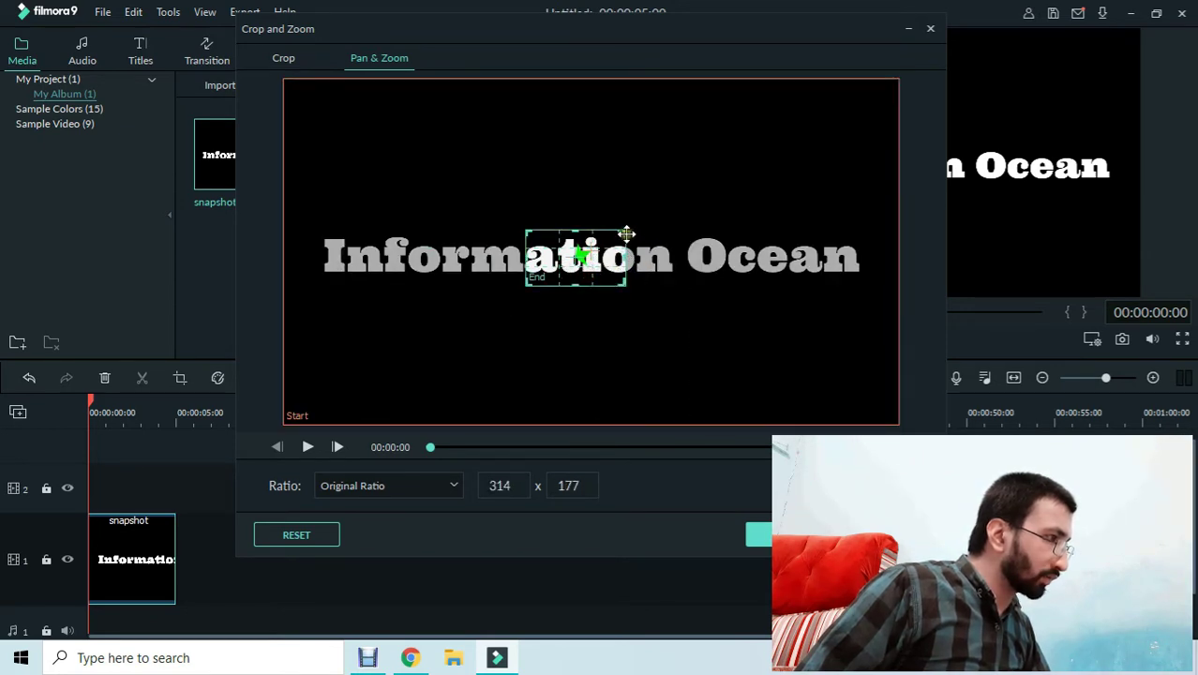
{"action": "left_click_drag", "start_coordinate": [624, 231], "coordinate": [538, 262]}
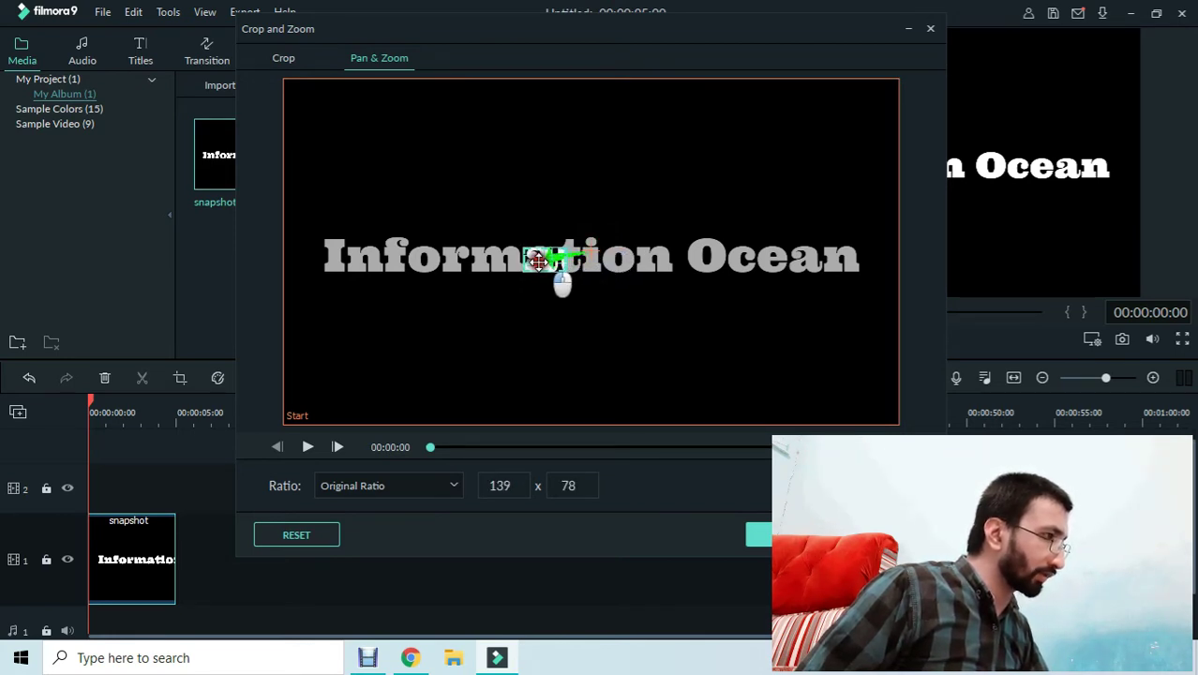
{"action": "left_click_drag", "start_coordinate": [538, 262], "coordinate": [565, 259]}
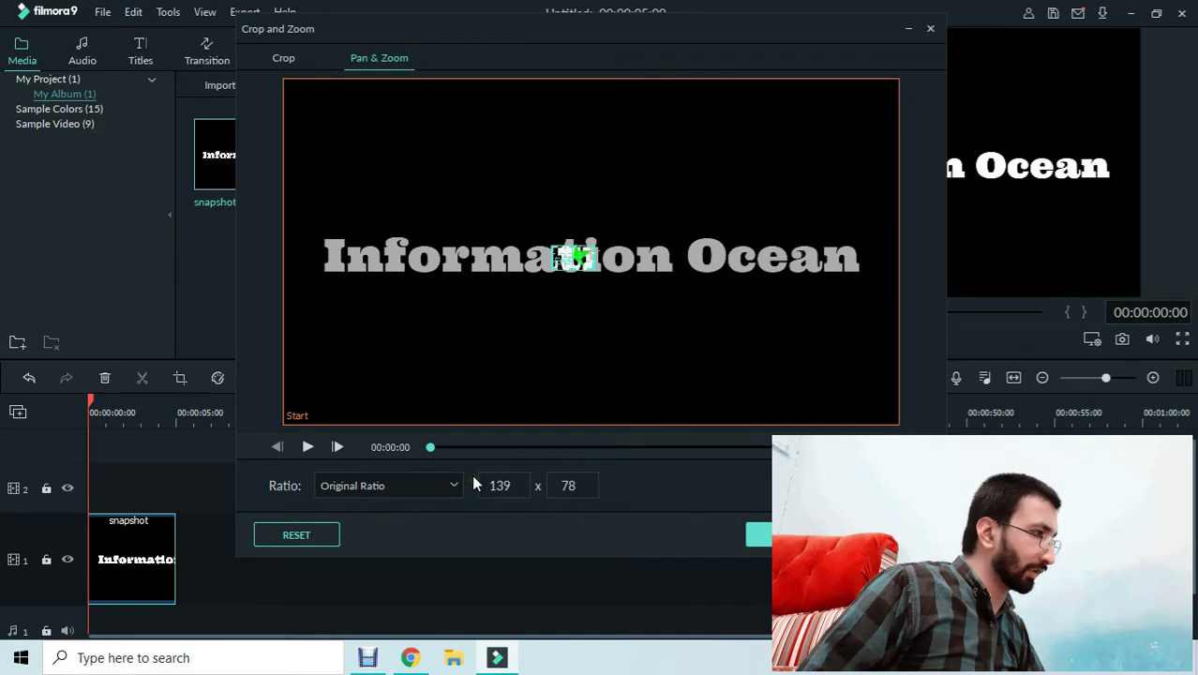
{"action": "left_click", "coordinate": [760, 534]}
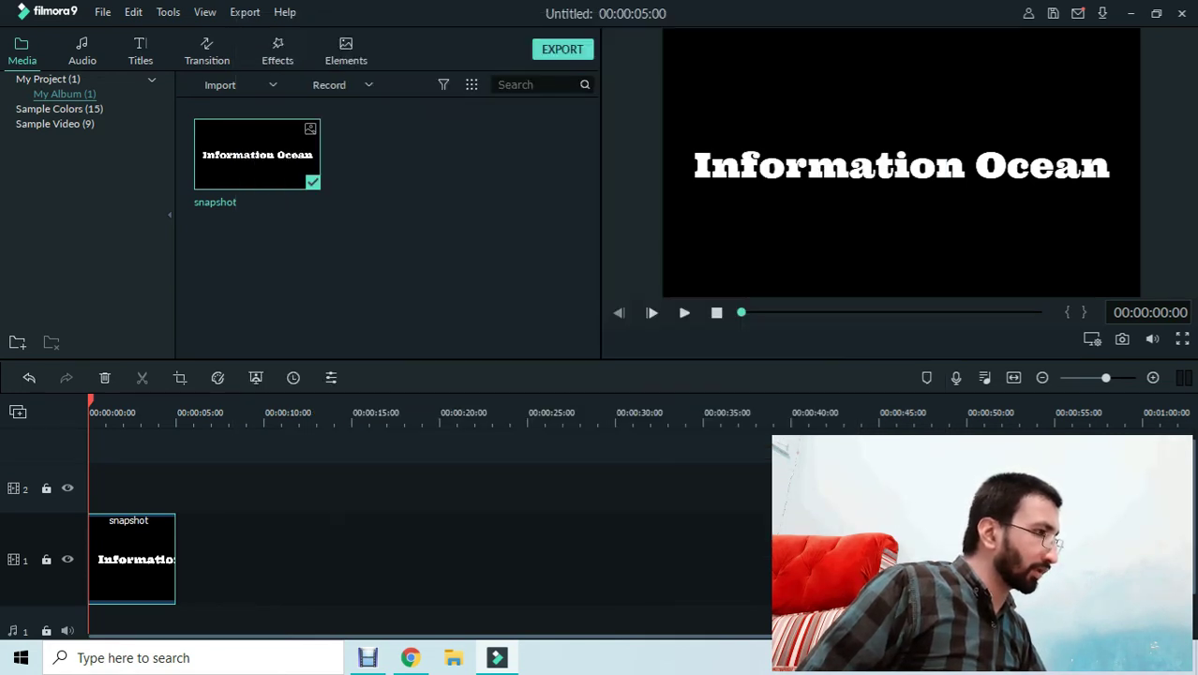
Step: Capture a snapshot of the zoomed-in final frame at 00:00:05:00 and place it directly after the first clip on video track 1
{"action": "left_click", "coordinate": [684, 313]}
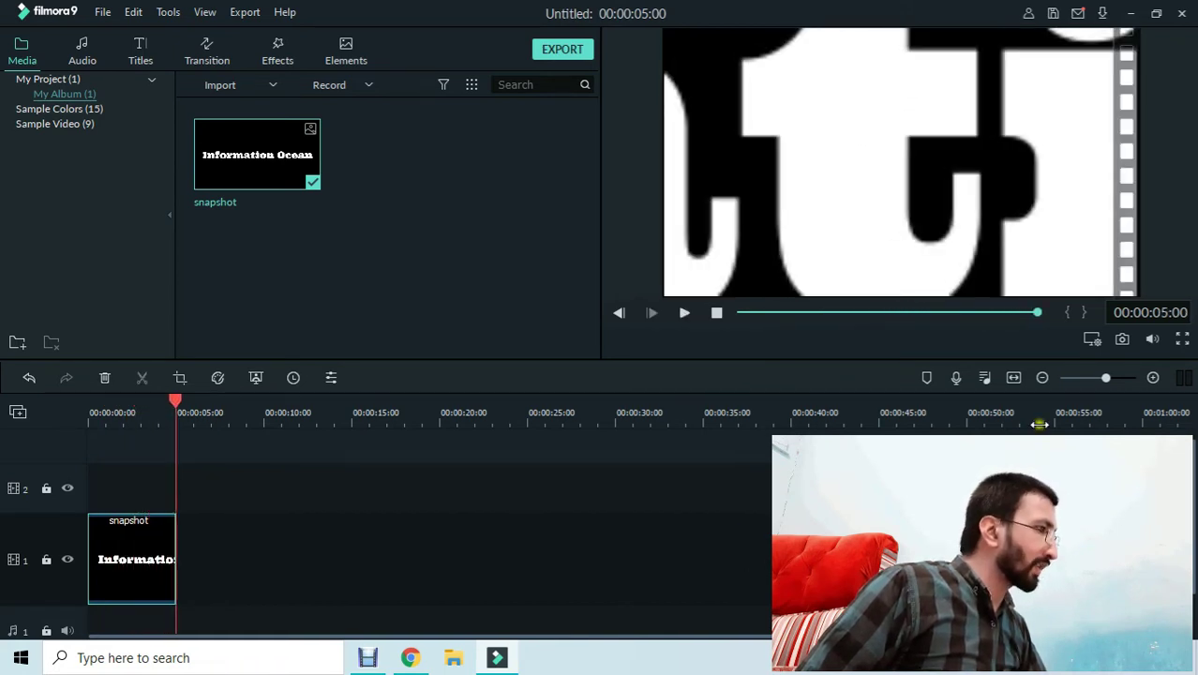
{"action": "left_click", "coordinate": [1122, 341]}
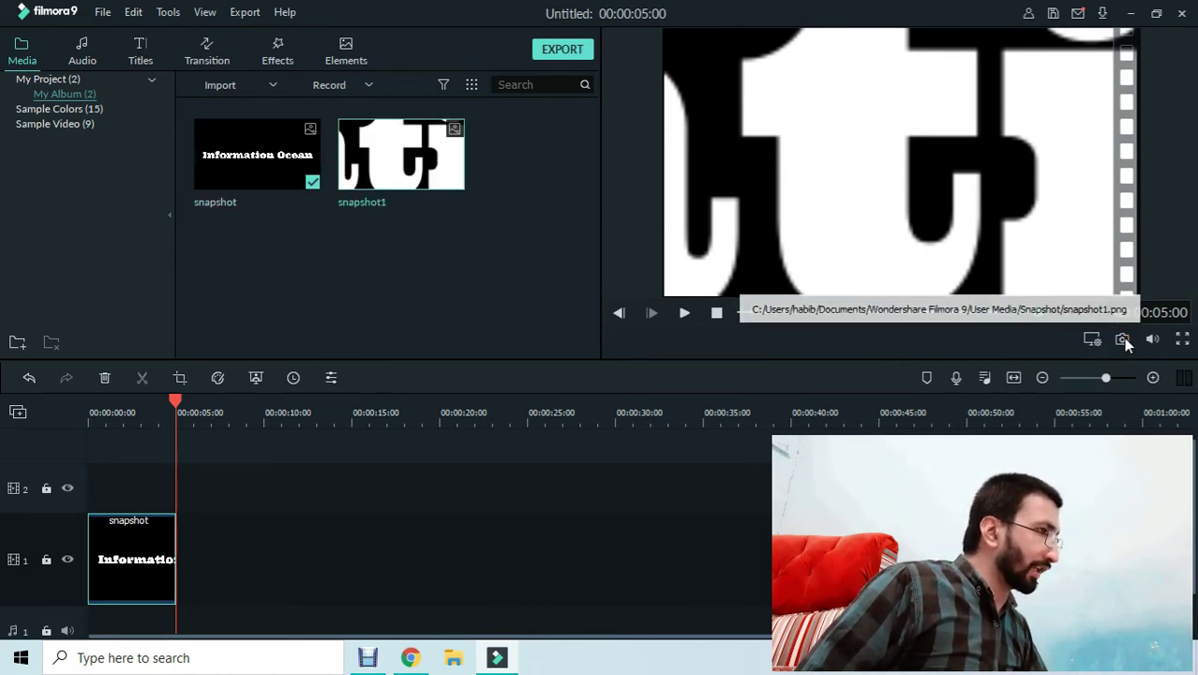
{"action": "left_click", "coordinate": [416, 174]}
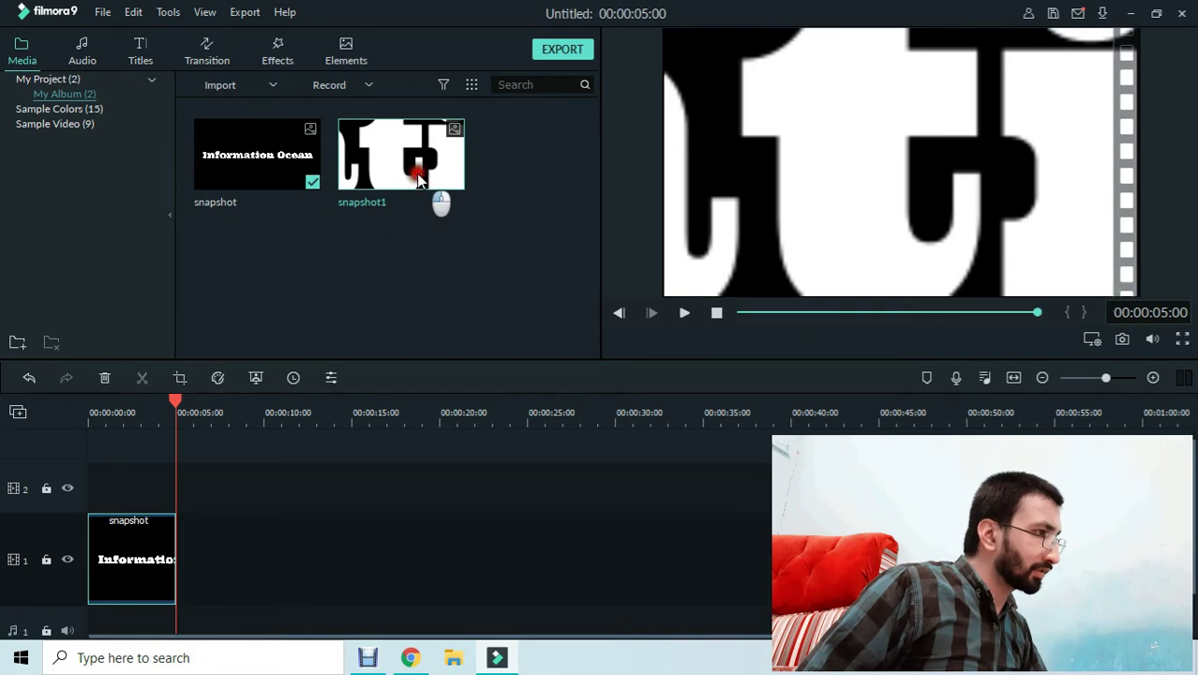
{"action": "left_click_drag", "start_coordinate": [416, 174], "coordinate": [268, 555]}
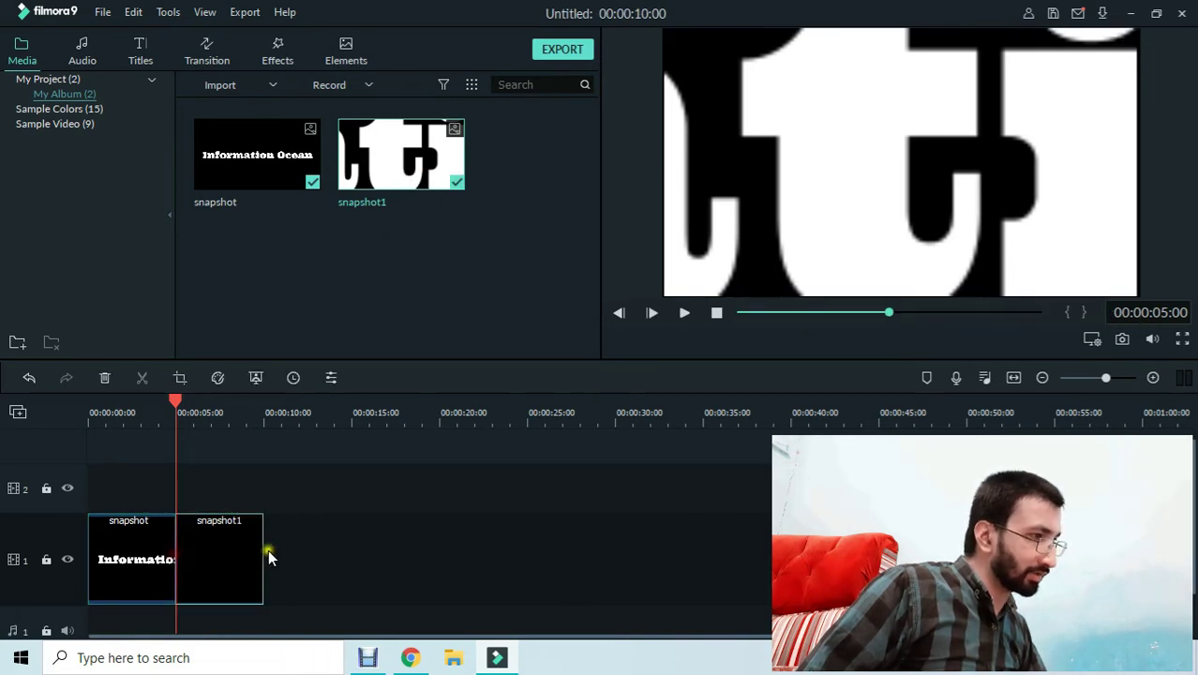
Step: Set the duration of the zoomed-in snapshot clip to 00:00:00:05
{"action": "right_click", "coordinate": [232, 542]}
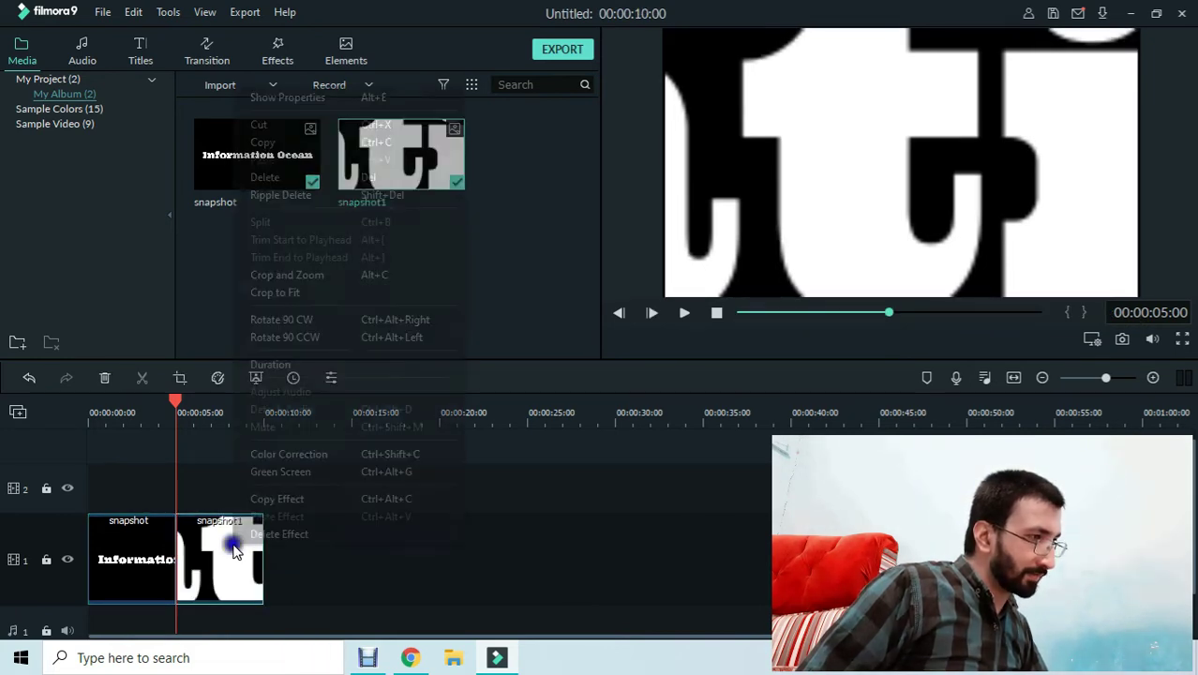
{"action": "left_click", "coordinate": [289, 364]}
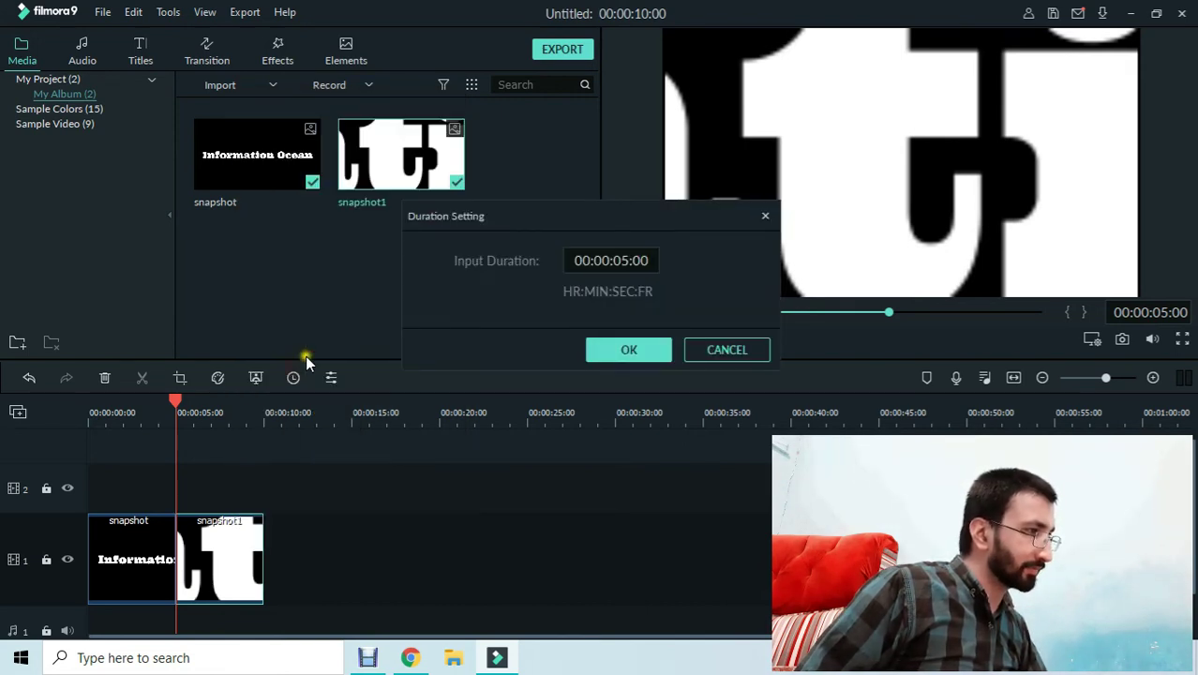
{"action": "left_click", "coordinate": [626, 270]}
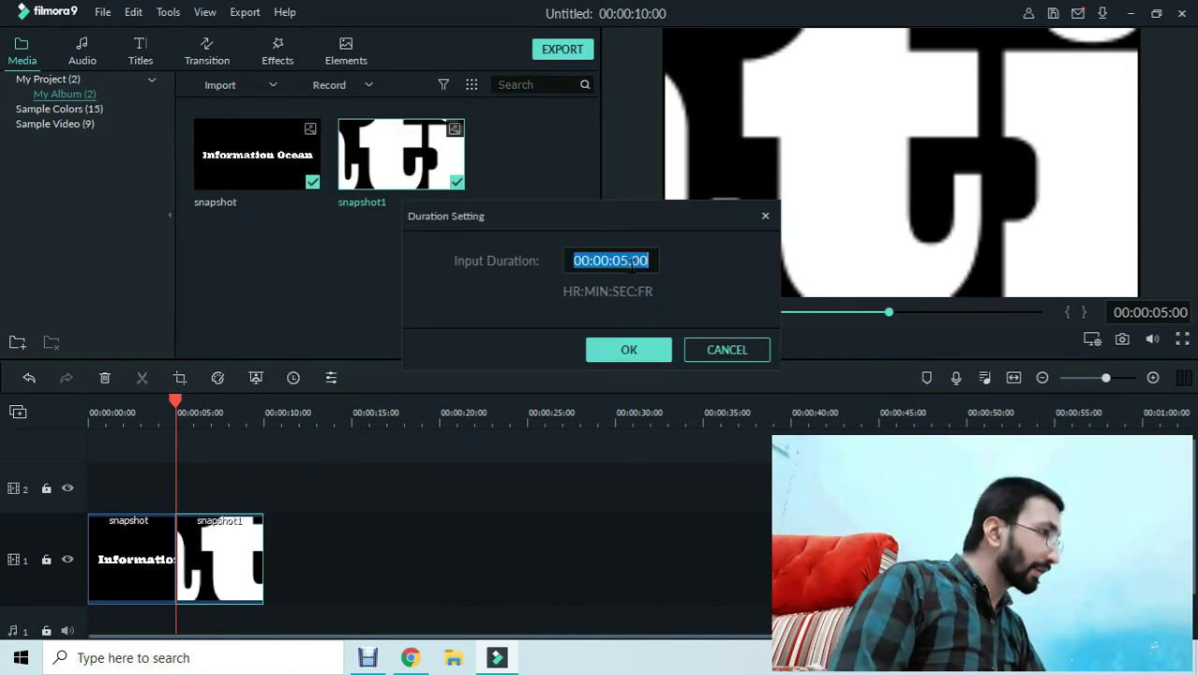
{"action": "left_click", "coordinate": [626, 270]}
{"action": "type", "text": "00"}
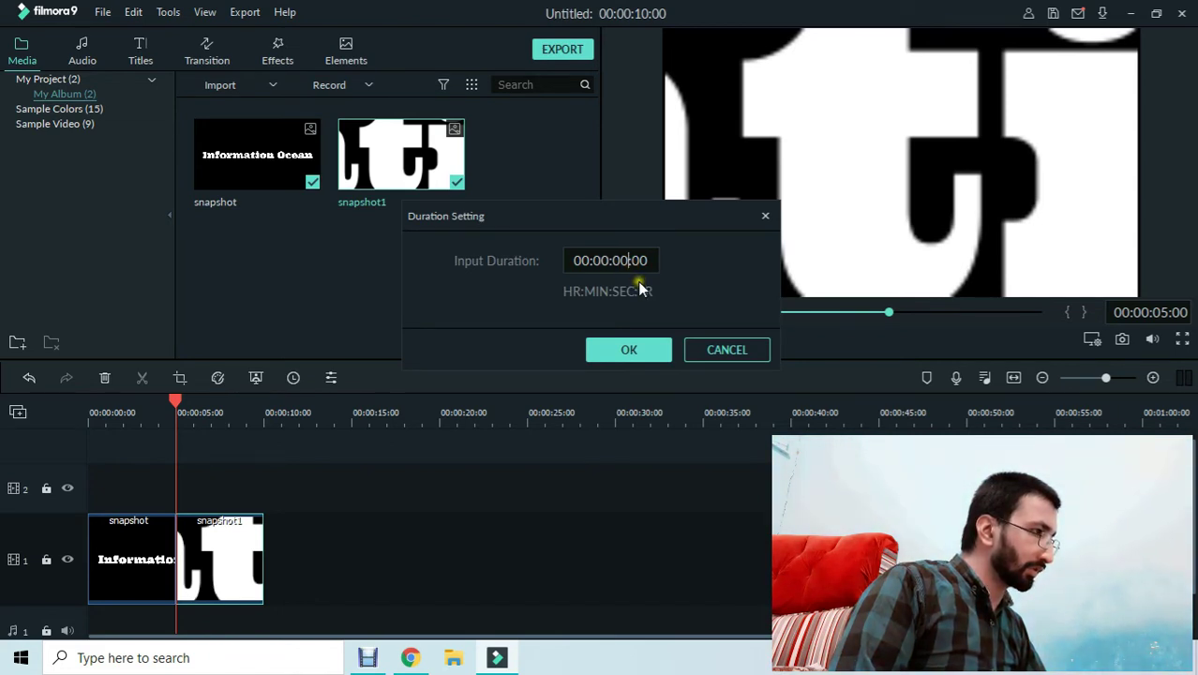
{"action": "left_click", "coordinate": [647, 263]}
{"action": "type", "text": "05"}
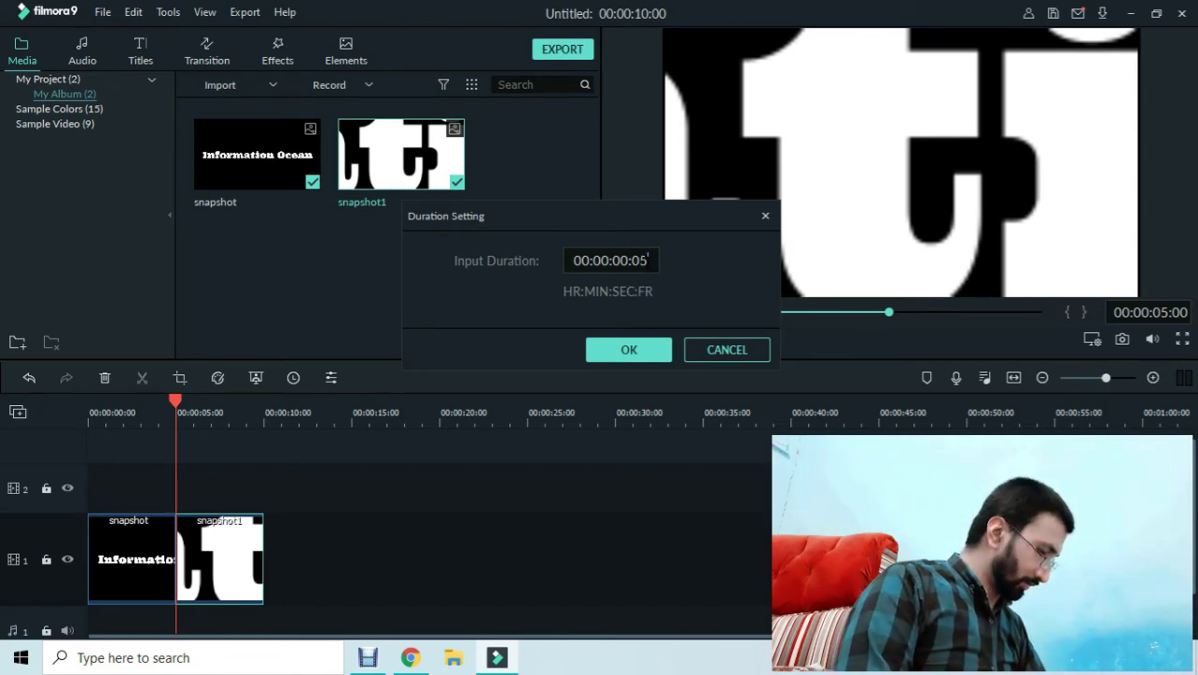
{"action": "left_click", "coordinate": [631, 349]}
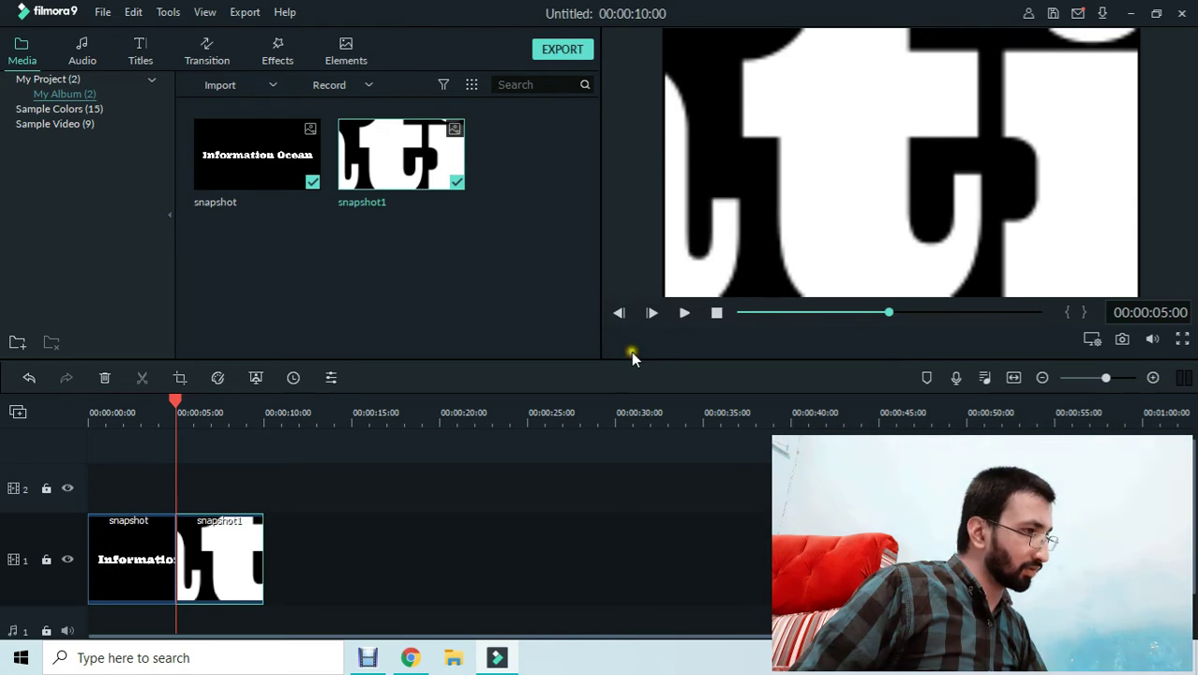
Step: Apply a Pan & Zoom to the second snapshot clip with an End frame of about 516 x 290 inside the white stem of the "t"
{"action": "scroll", "coordinate": [309, 421], "scroll_direction": "up", "scroll_amount": 5}
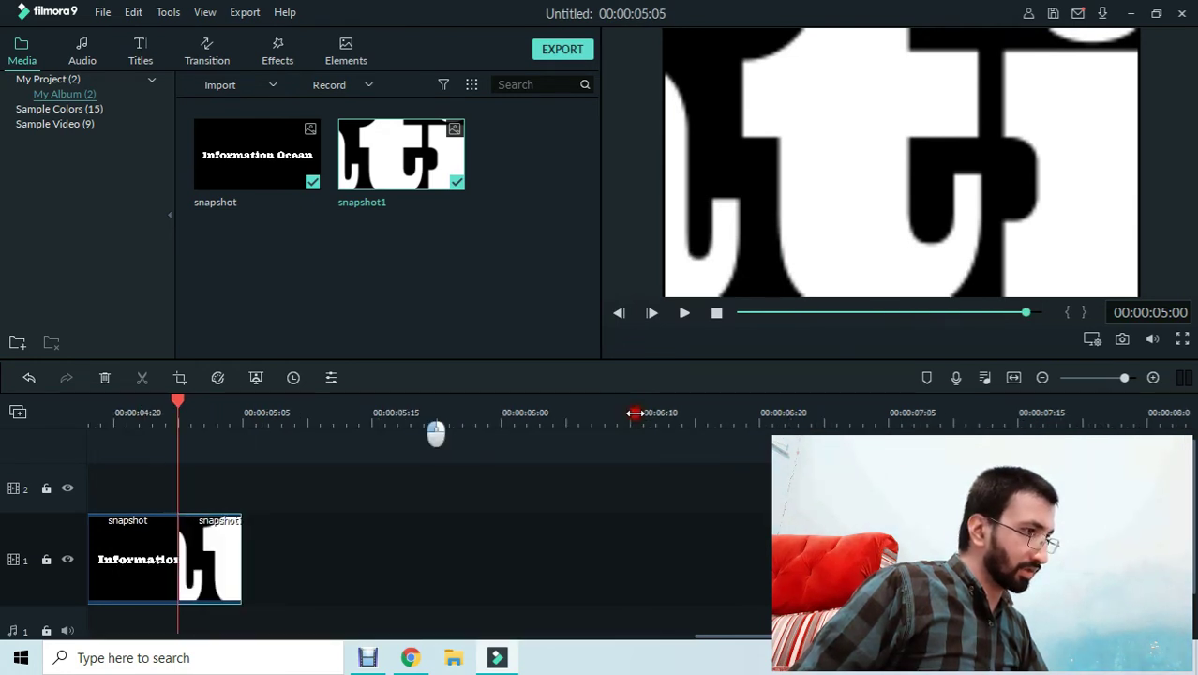
{"action": "left_click", "coordinate": [470, 532]}
{"action": "left_click", "coordinate": [233, 525]}
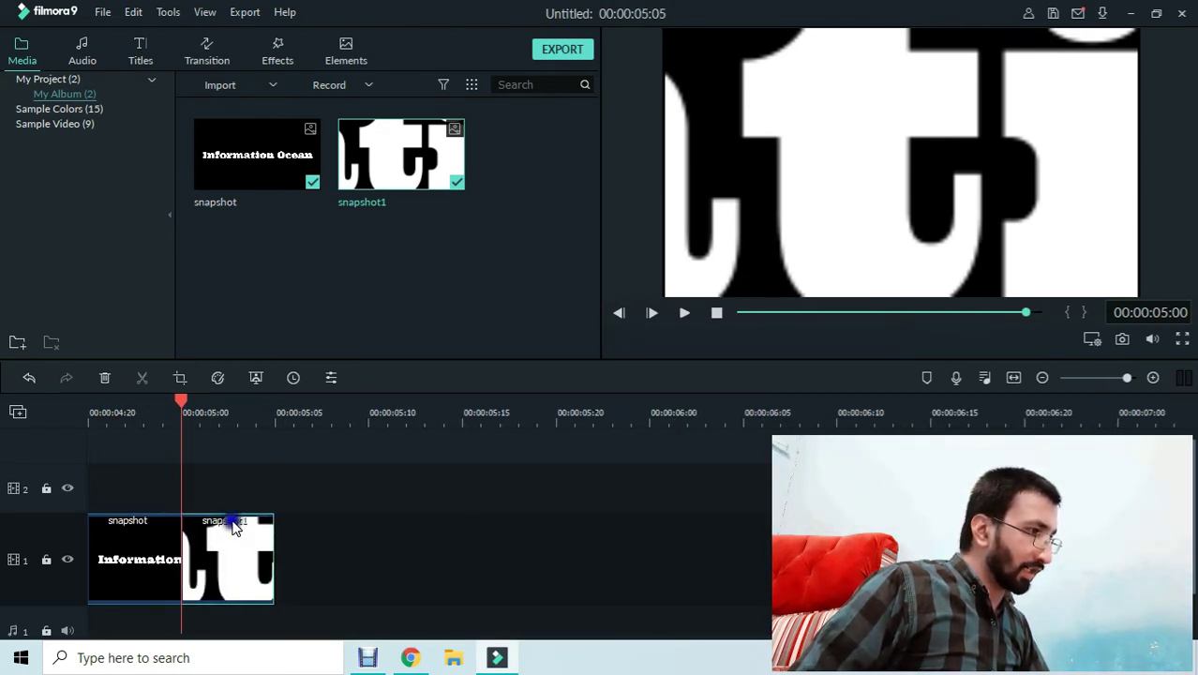
{"action": "left_click", "coordinate": [241, 544]}
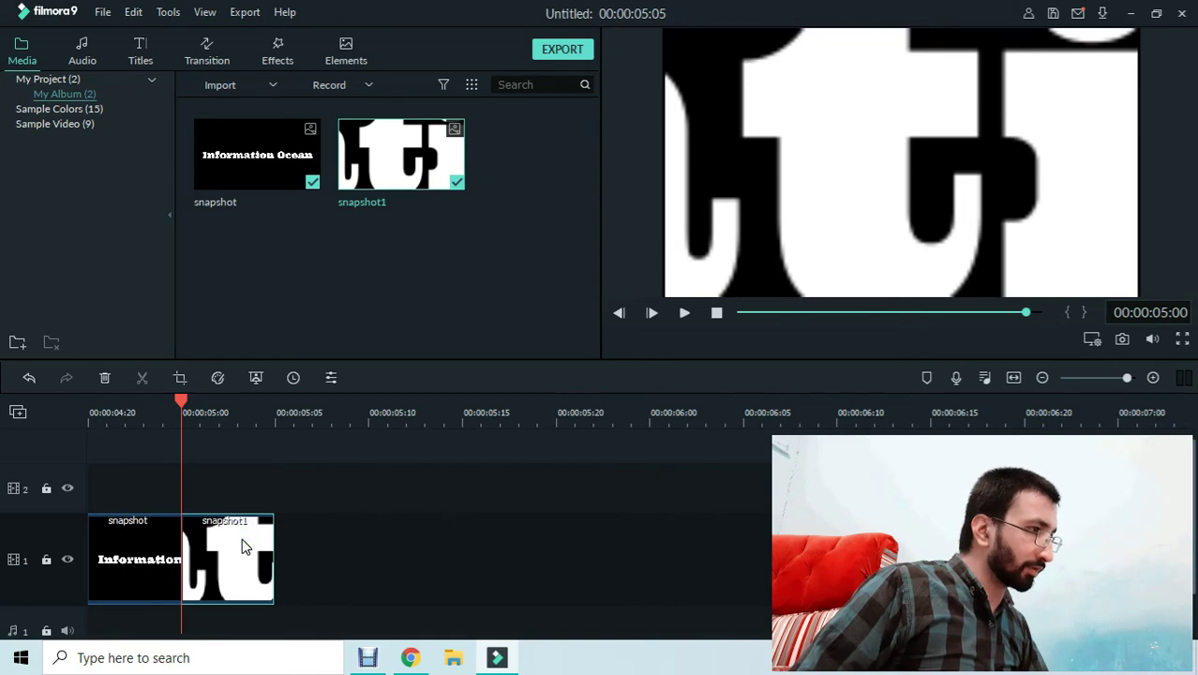
{"action": "left_click", "coordinate": [330, 464]}
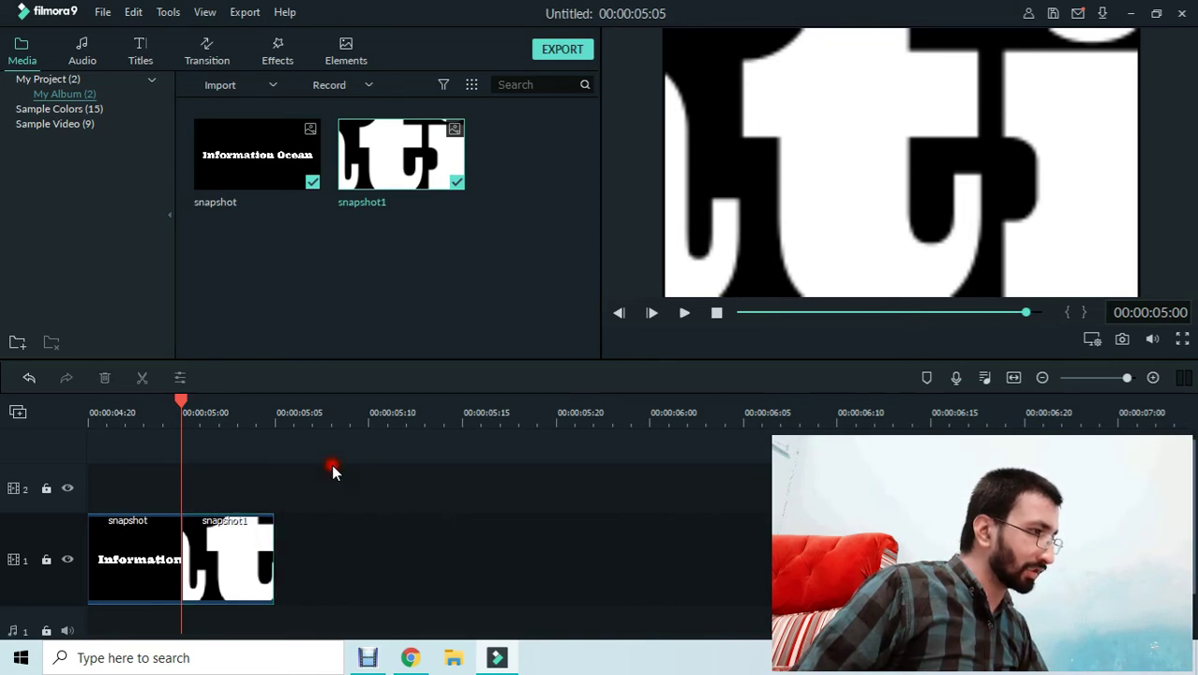
{"action": "right_click", "coordinate": [264, 538]}
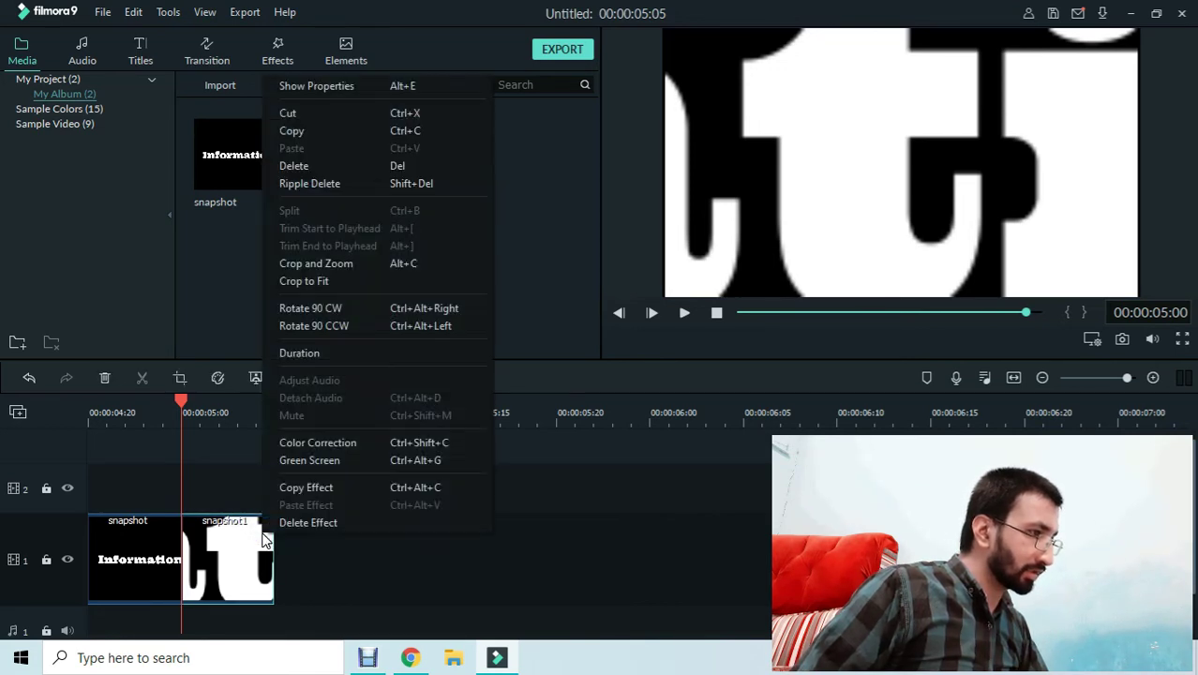
{"action": "left_click", "coordinate": [341, 267]}
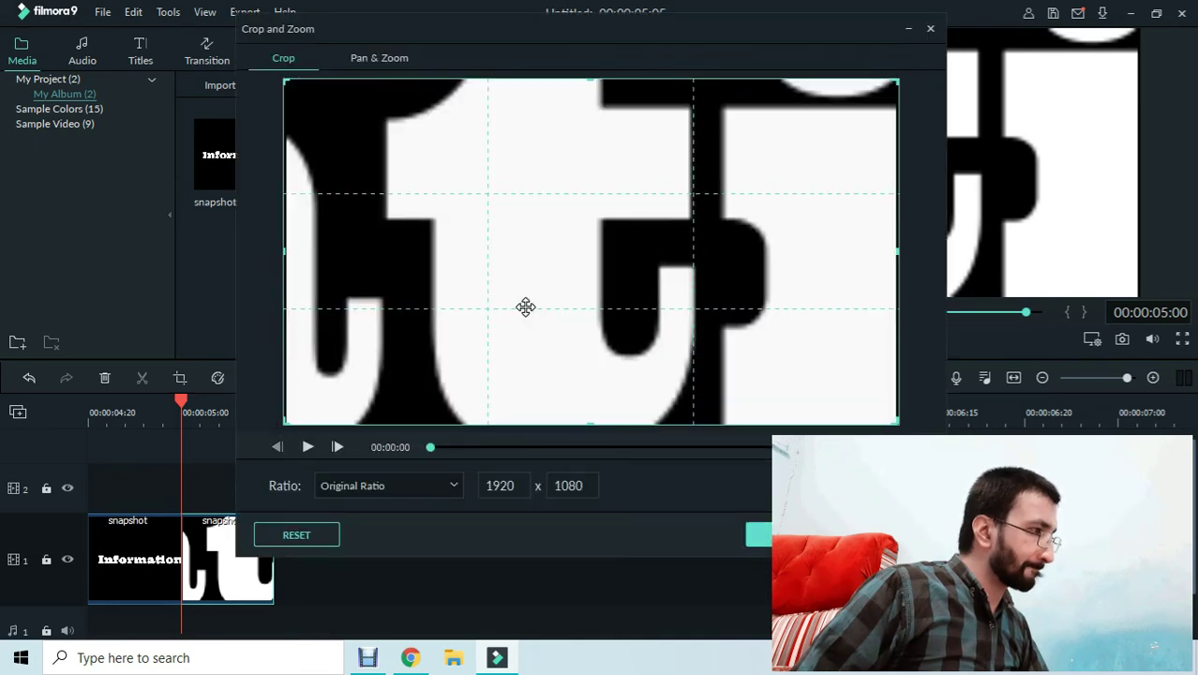
{"action": "left_click", "coordinate": [381, 58]}
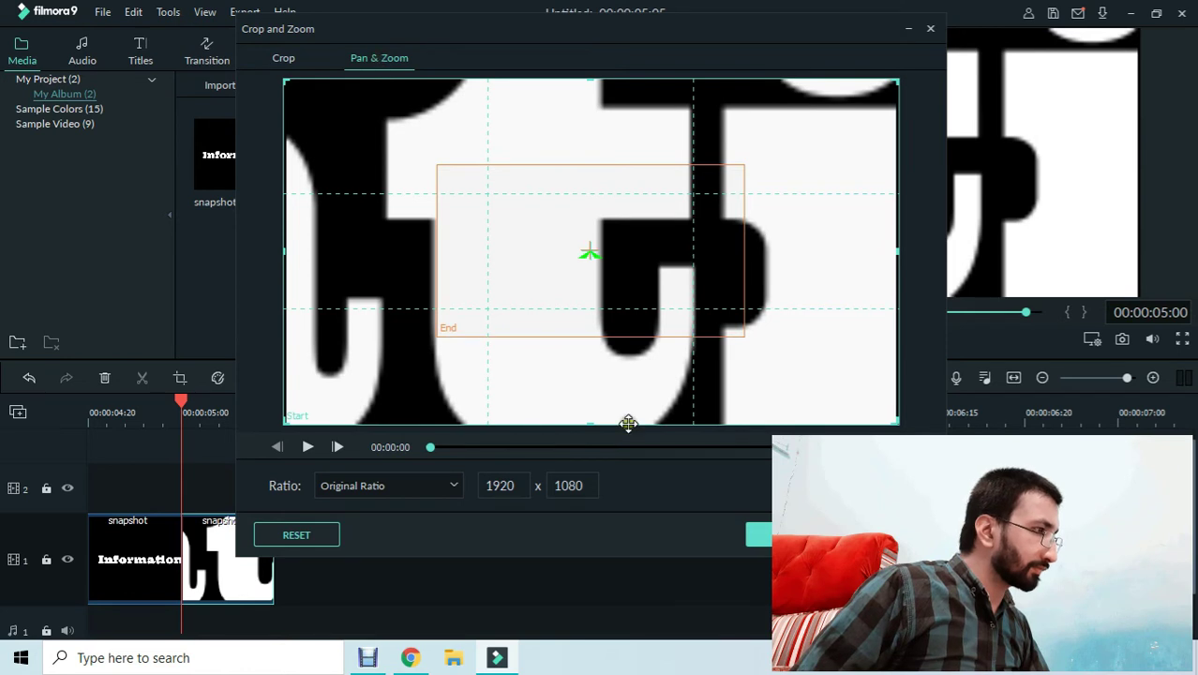
{"action": "left_click", "coordinate": [527, 282]}
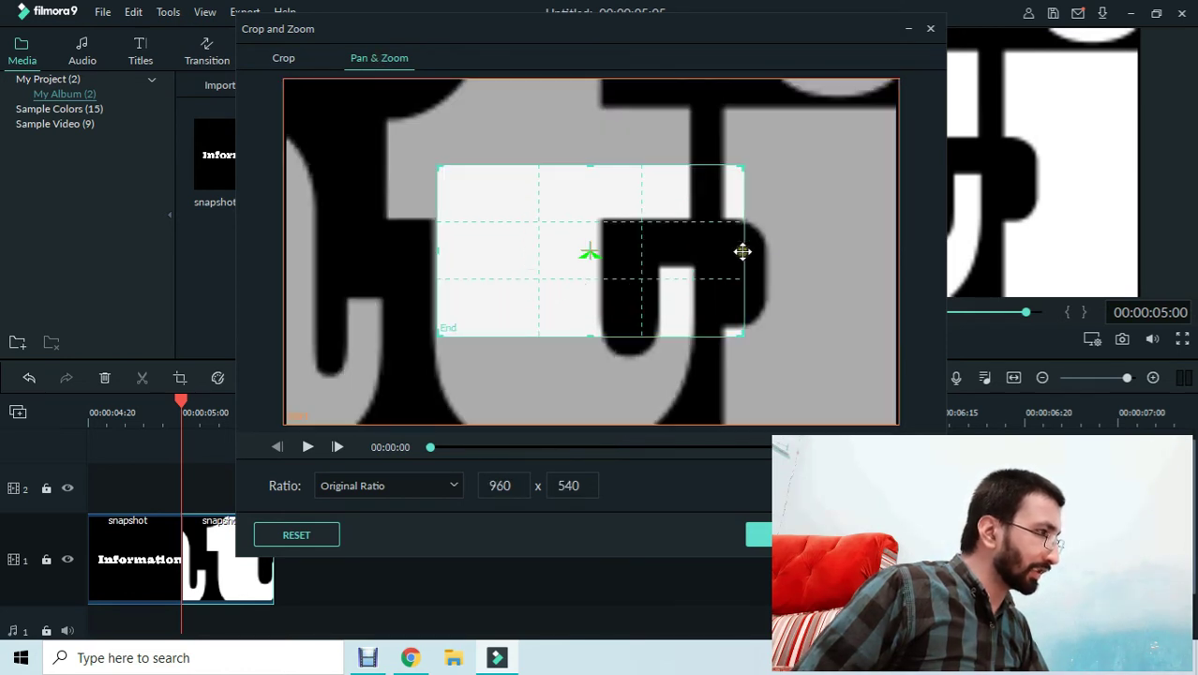
{"action": "left_click_drag", "start_coordinate": [747, 253], "coordinate": [601, 234]}
{"action": "left_click_drag", "start_coordinate": [569, 196], "coordinate": [568, 253]}
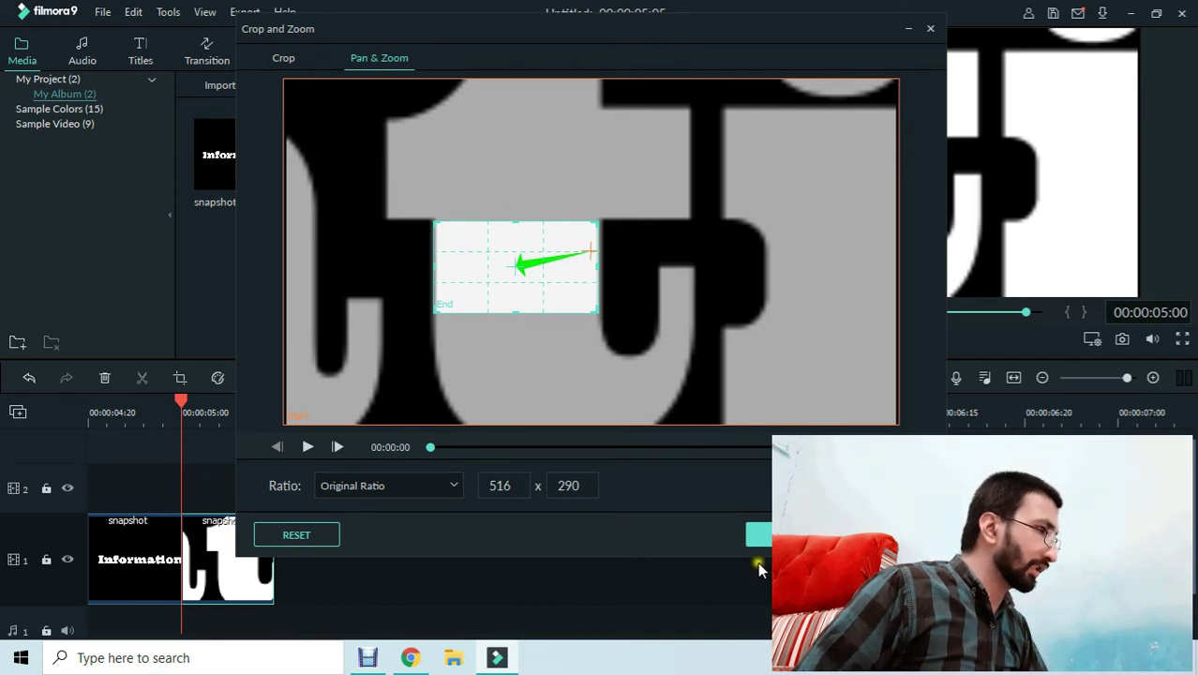
{"action": "left_click", "coordinate": [788, 534]}
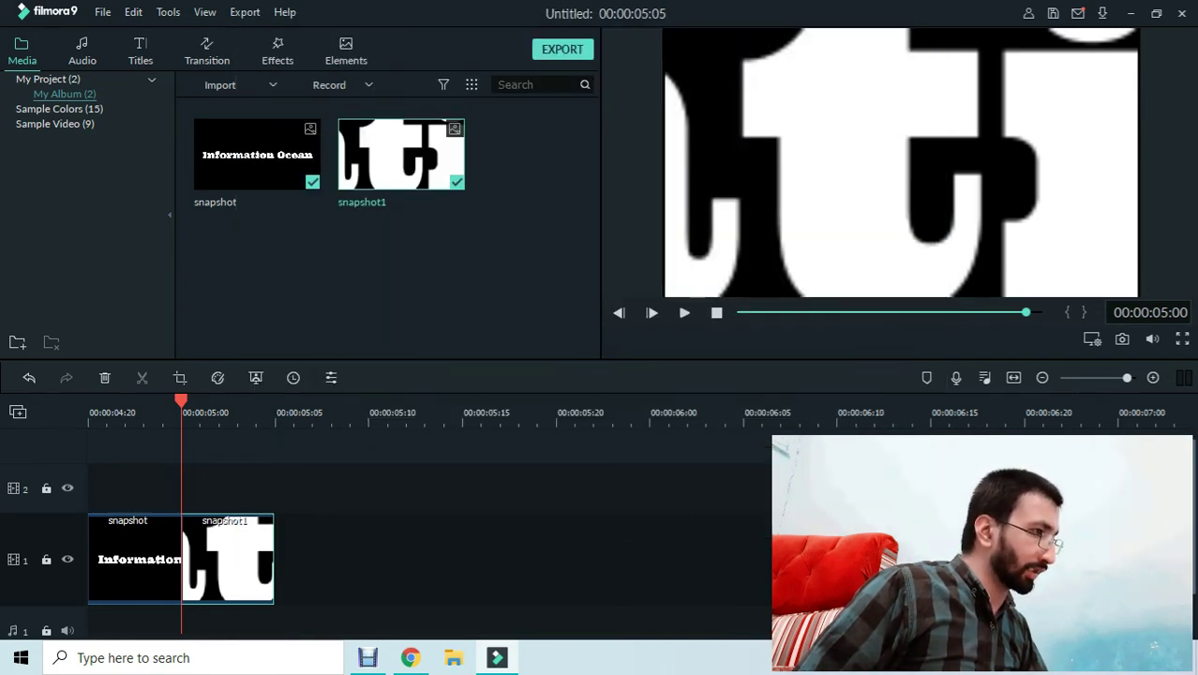
Step: Play back the second clip's zoom and return the playhead to the start of the timeline
{"action": "left_click", "coordinate": [685, 315]}
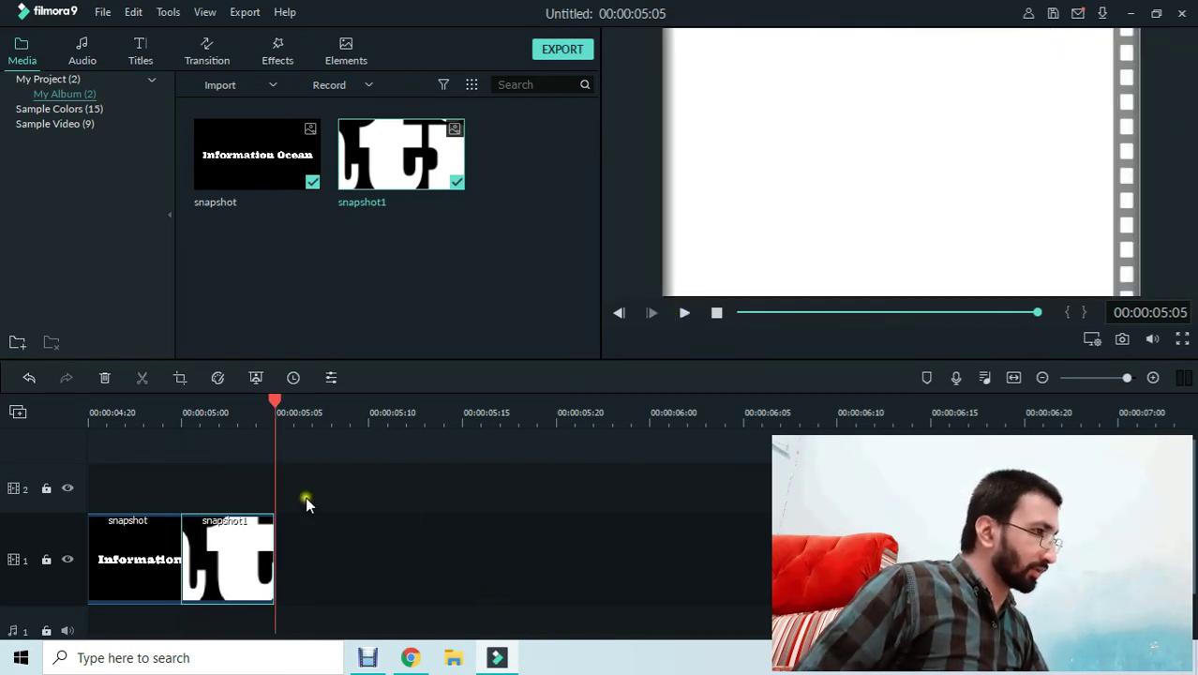
{"action": "left_click_drag", "start_coordinate": [279, 404], "coordinate": [60, 445]}
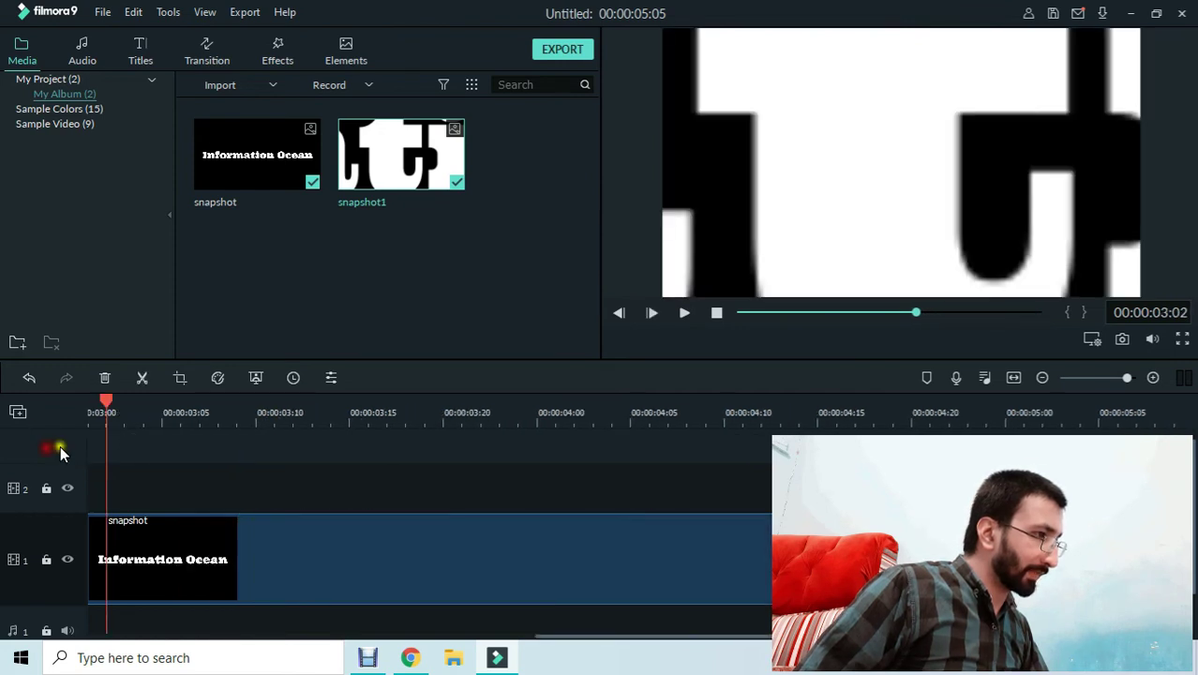
{"action": "left_click_drag", "start_coordinate": [623, 426], "coordinate": [51, 407]}
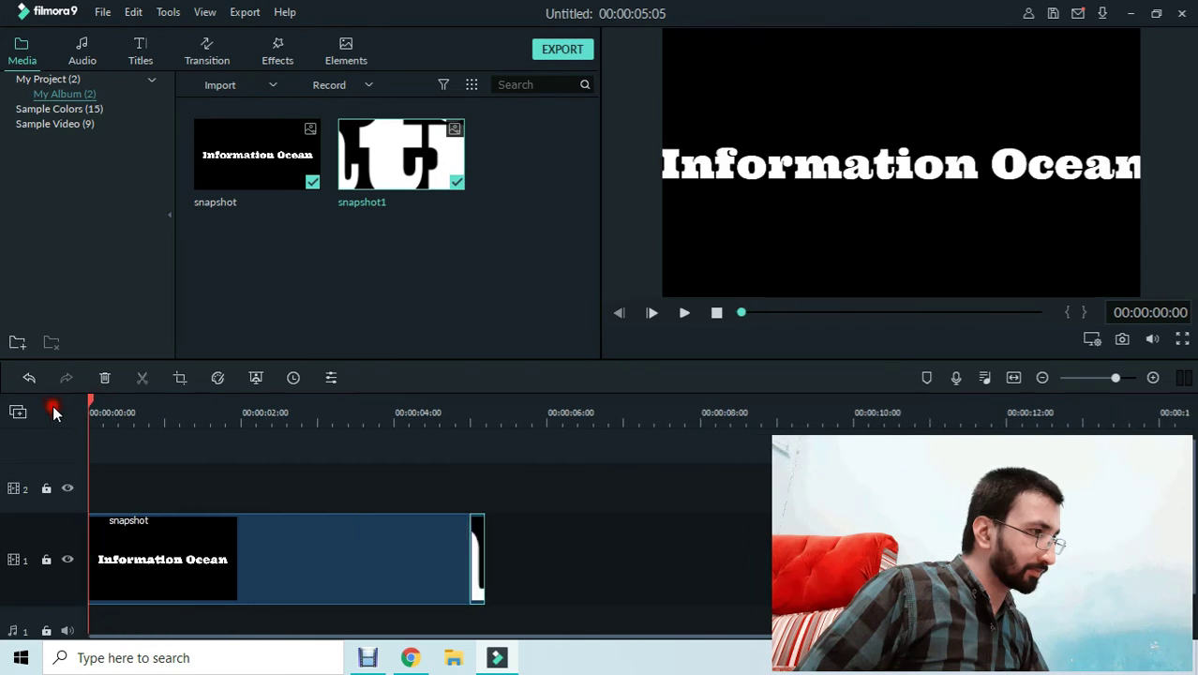
Step: Set the blending mode of the first snapshot clip on the timeline to Multiply
{"action": "left_click", "coordinate": [317, 526]}
{"action": "double_click", "coordinate": [317, 525]}
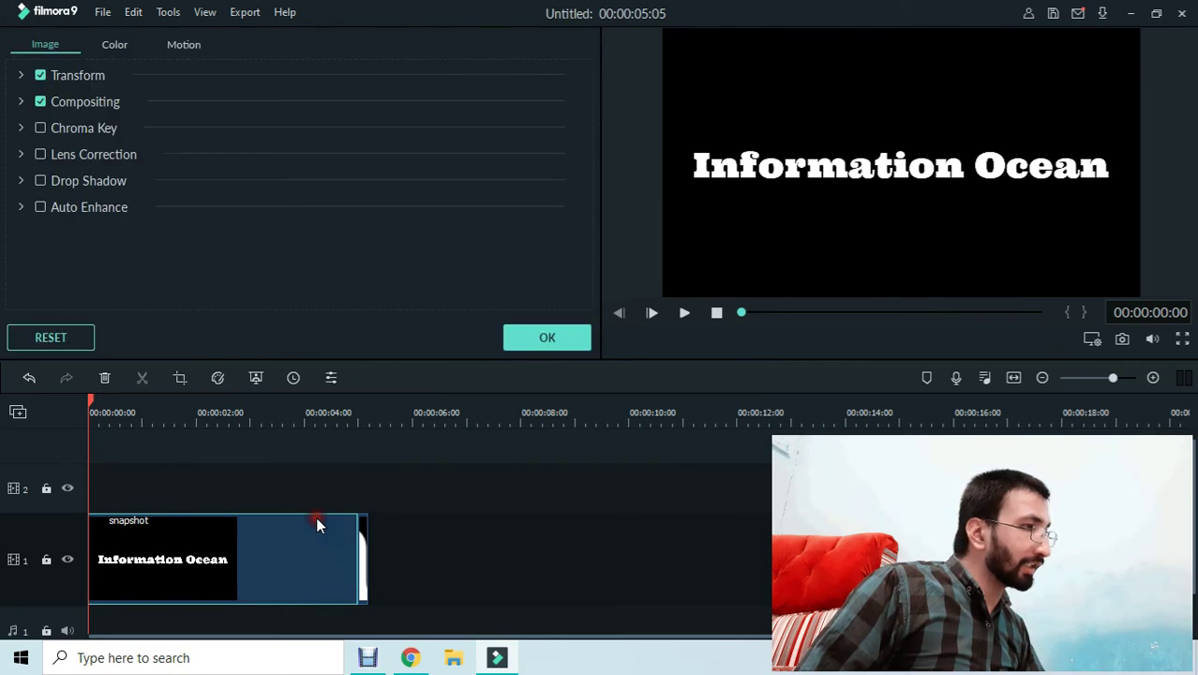
{"action": "left_click", "coordinate": [19, 102]}
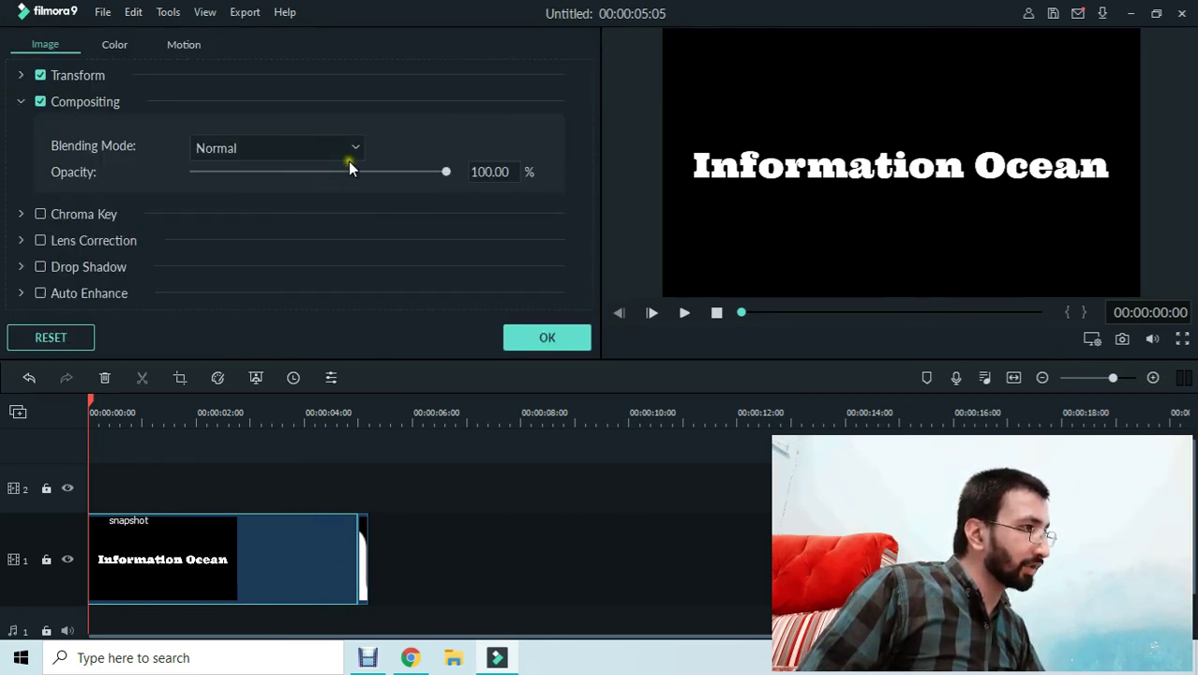
{"action": "left_click", "coordinate": [225, 150]}
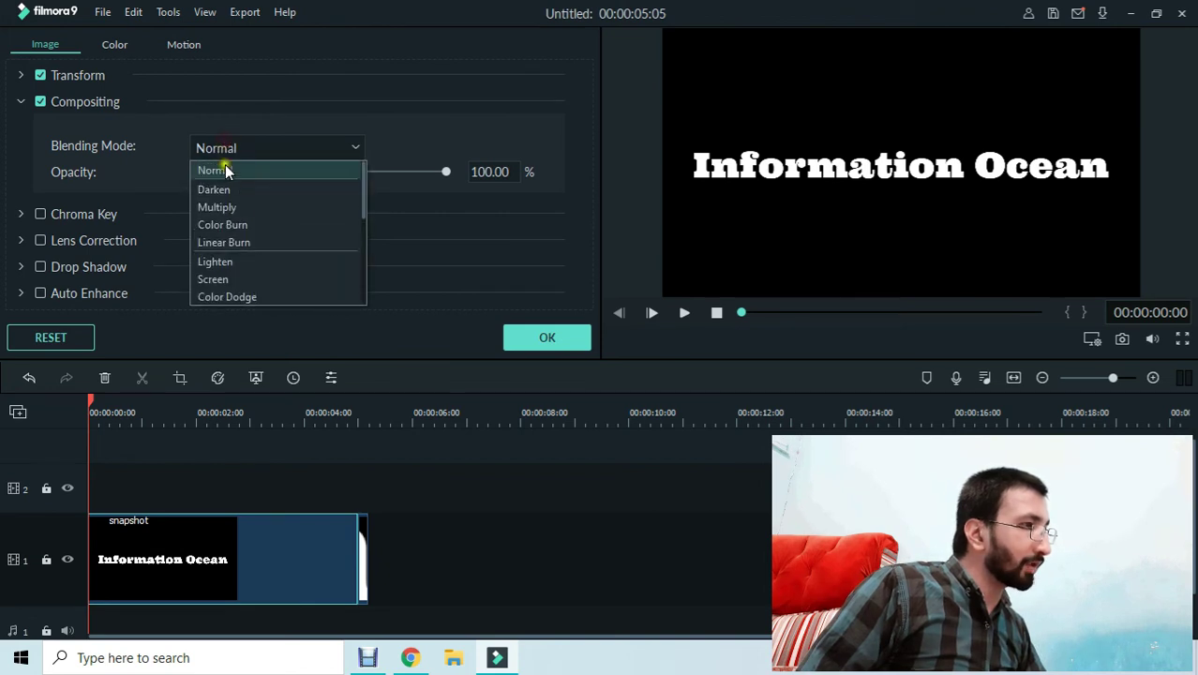
{"action": "left_click", "coordinate": [241, 208]}
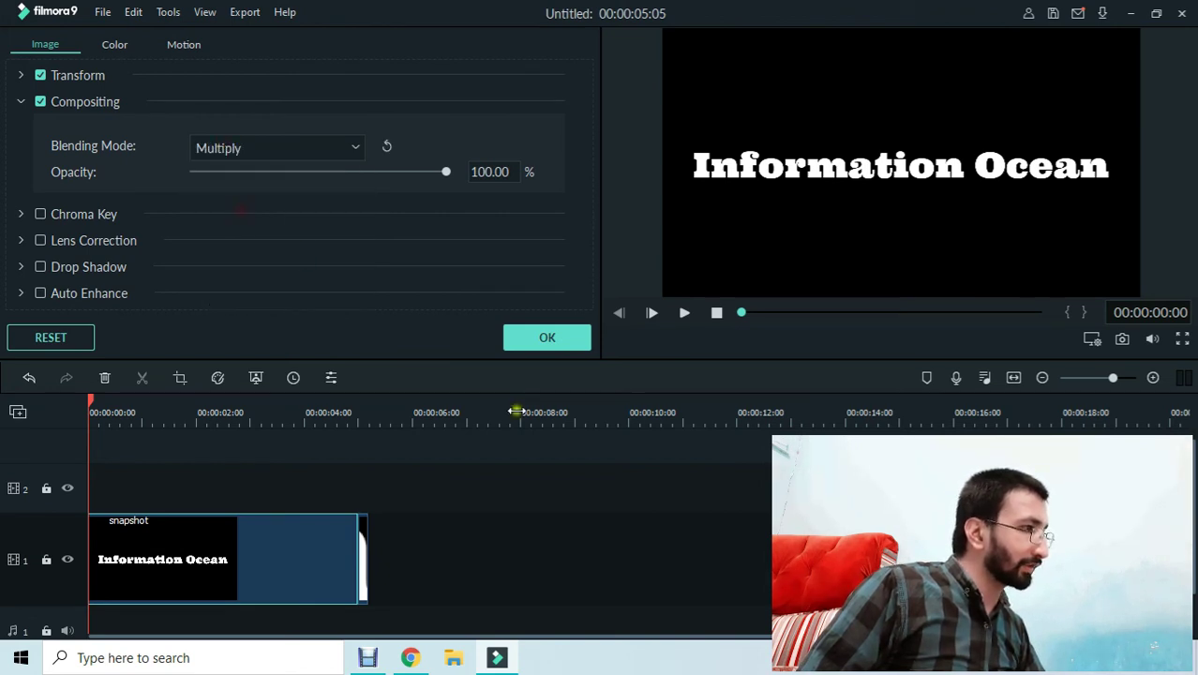
{"action": "left_click", "coordinate": [549, 339]}
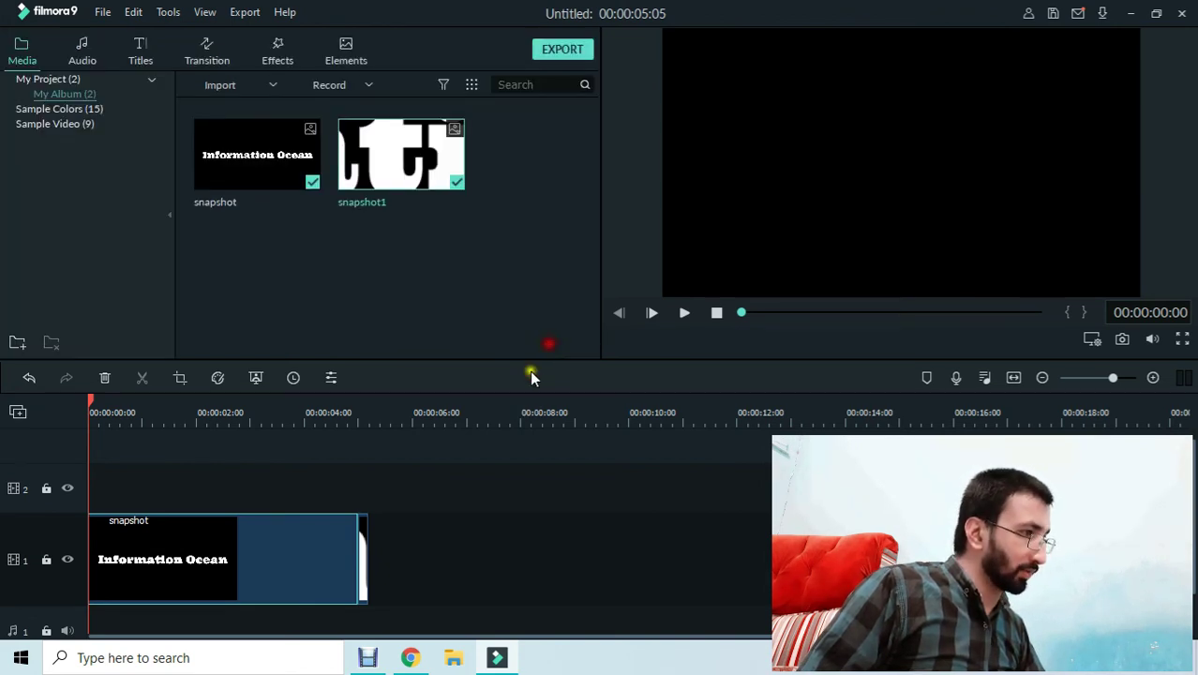
Step: Set the blending mode of the short zoomed-in snapshot clip to Multiply as well
{"action": "left_click", "coordinate": [364, 528]}
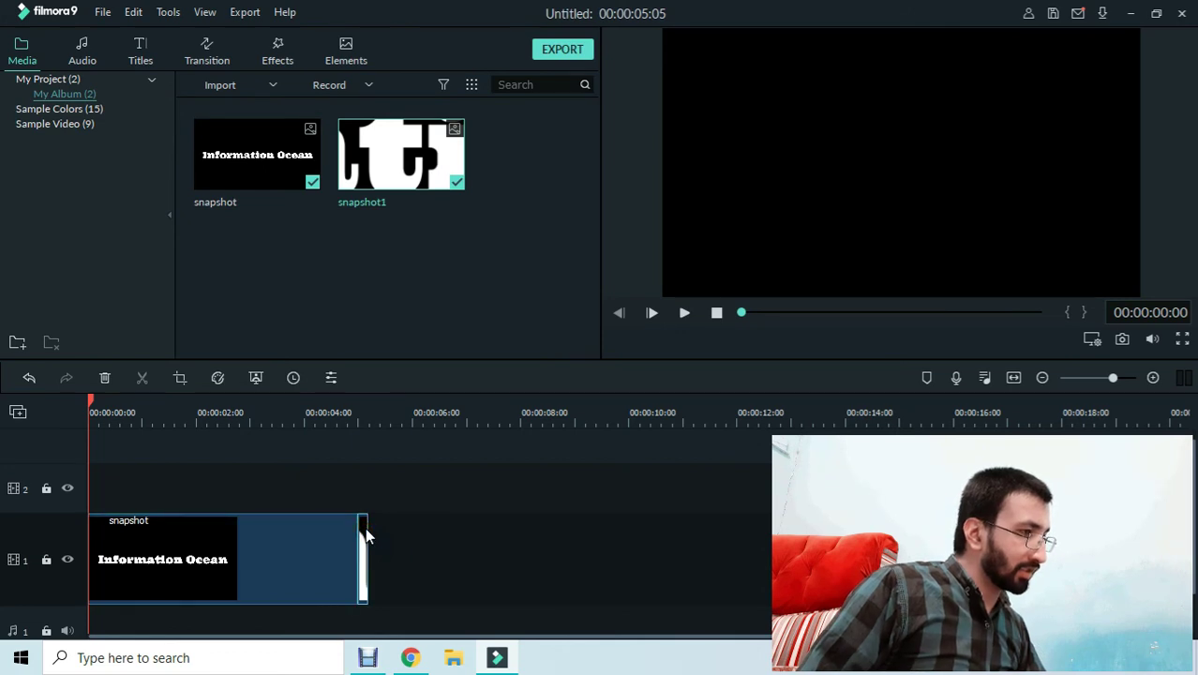
{"action": "double_click", "coordinate": [364, 530]}
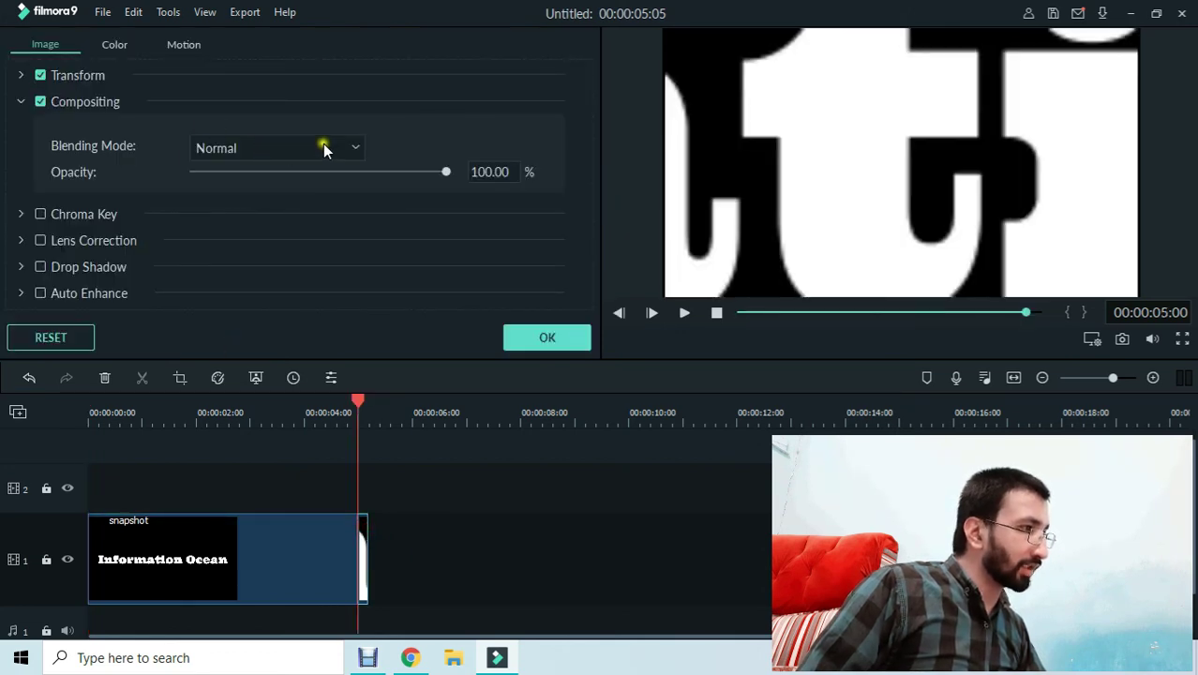
{"action": "left_click", "coordinate": [322, 147]}
{"action": "left_click", "coordinate": [260, 204]}
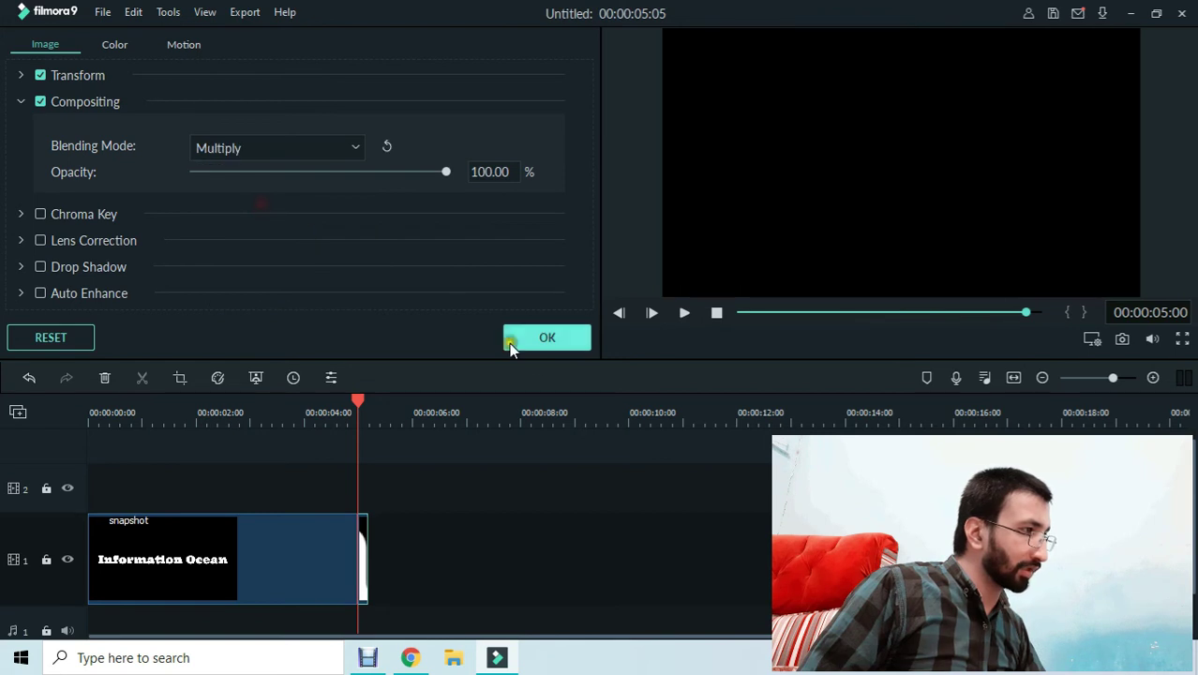
{"action": "left_click", "coordinate": [547, 339]}
Step: Import the desktop video "li" and place it at the start of video track 1, beneath the snapshot clips moved to track 2
{"action": "left_click_drag", "start_coordinate": [628, 415], "coordinate": [345, 421]}
{"action": "left_click", "coordinate": [1125, 13]}
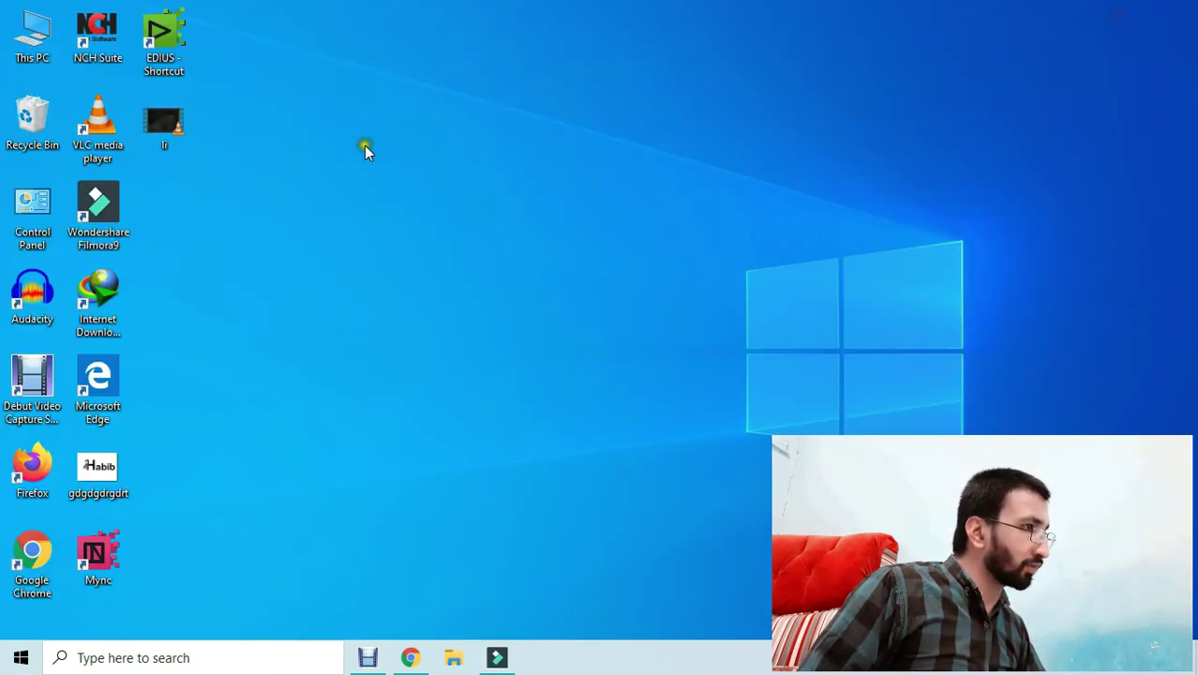
{"action": "left_click_drag", "start_coordinate": [421, 338], "coordinate": [141, 501]}
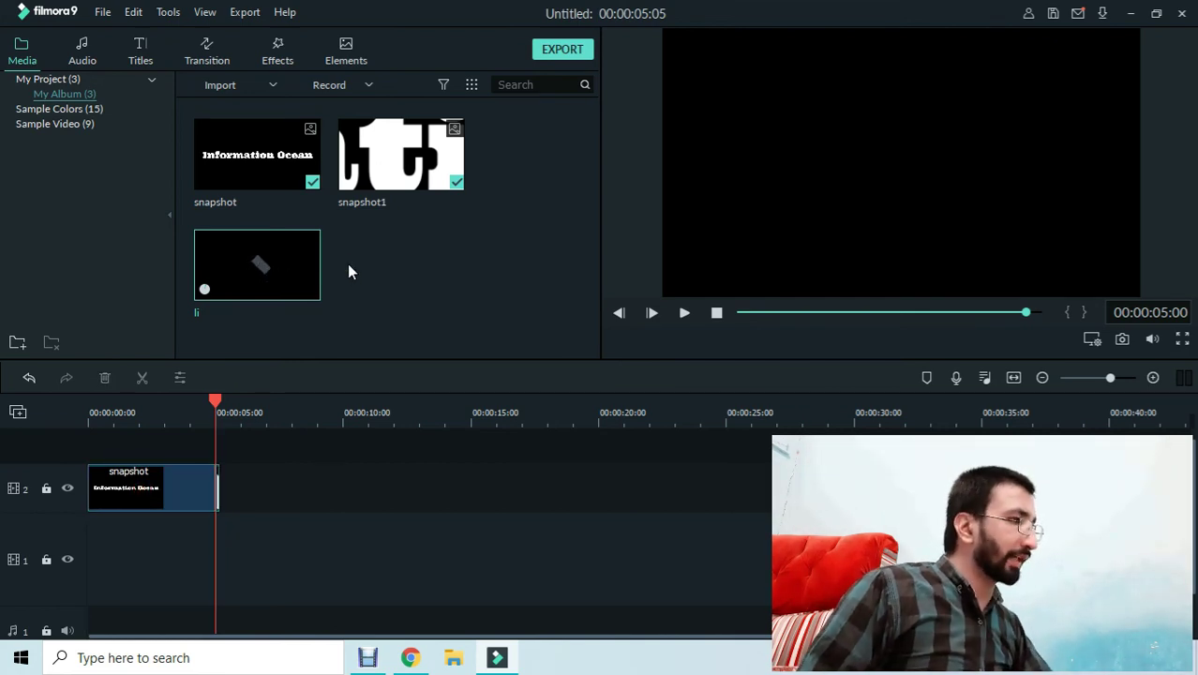
{"action": "left_click_drag", "start_coordinate": [284, 274], "coordinate": [87, 543]}
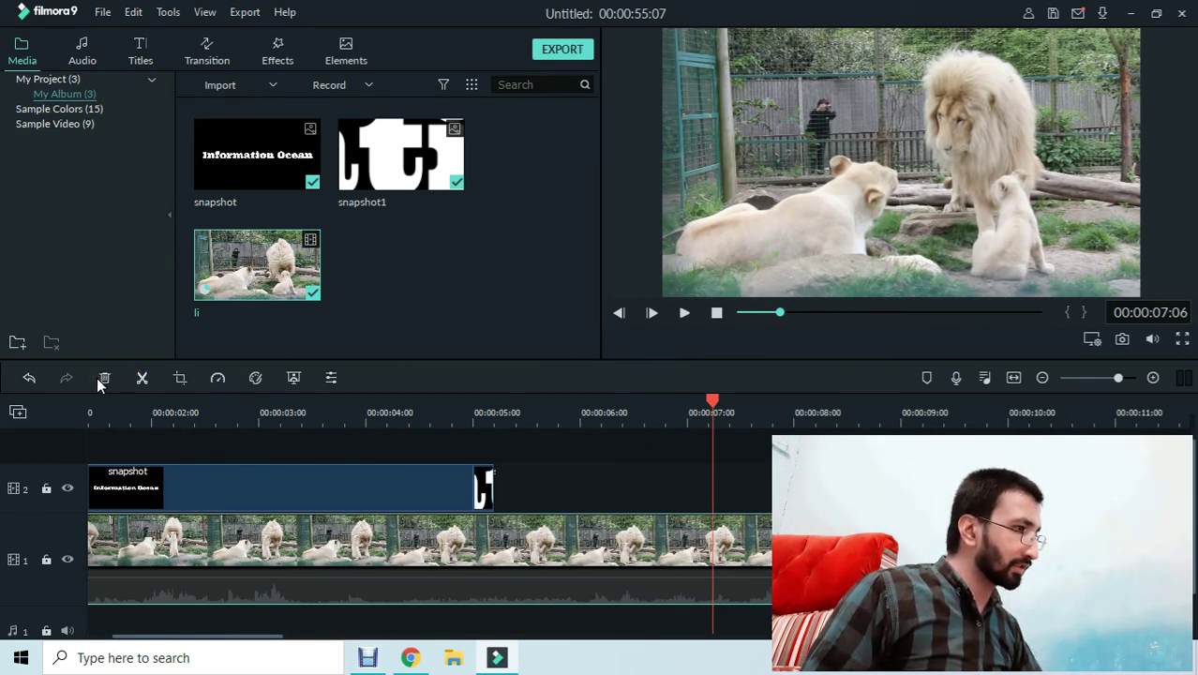
Step: Switch to File Explorer and play the "fdsaf" video from Local Disk (D:)
{"action": "key", "text": "alt+Tab"}
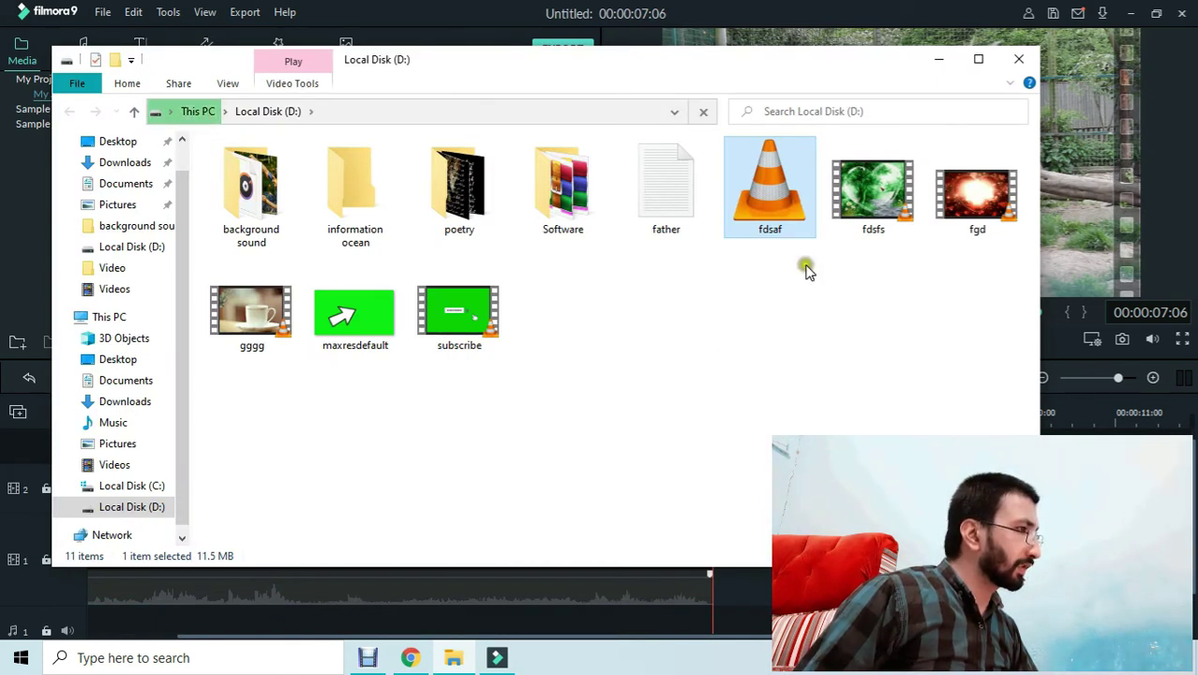
{"action": "double_click", "coordinate": [755, 192]}
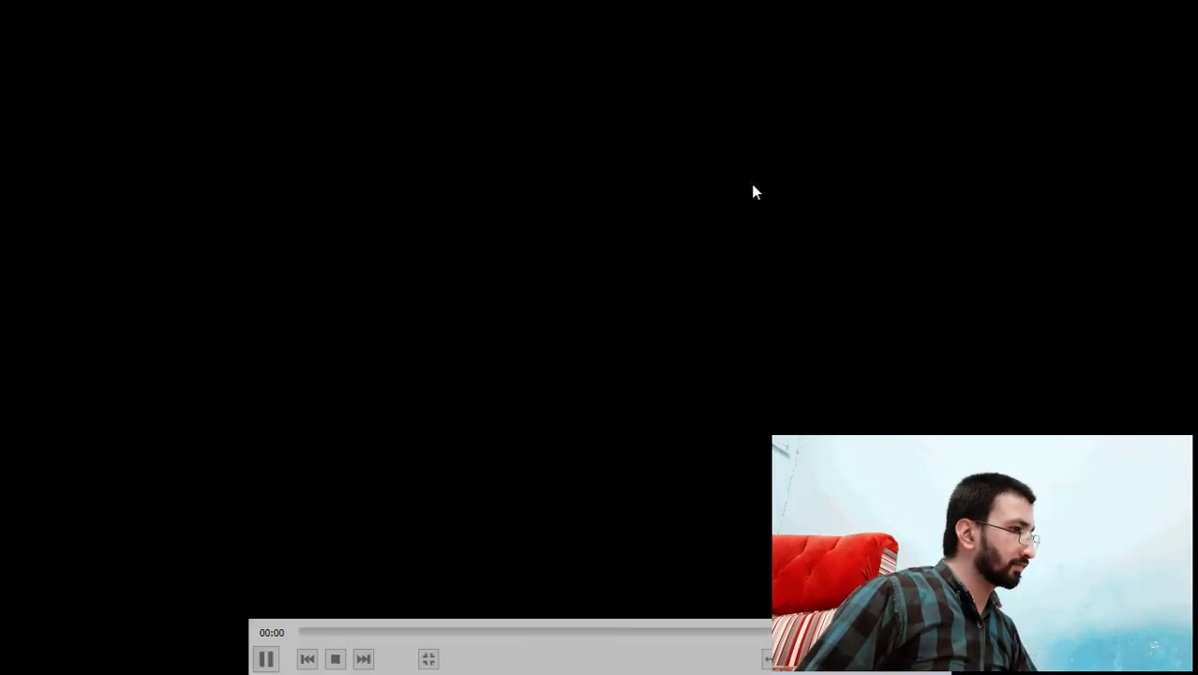